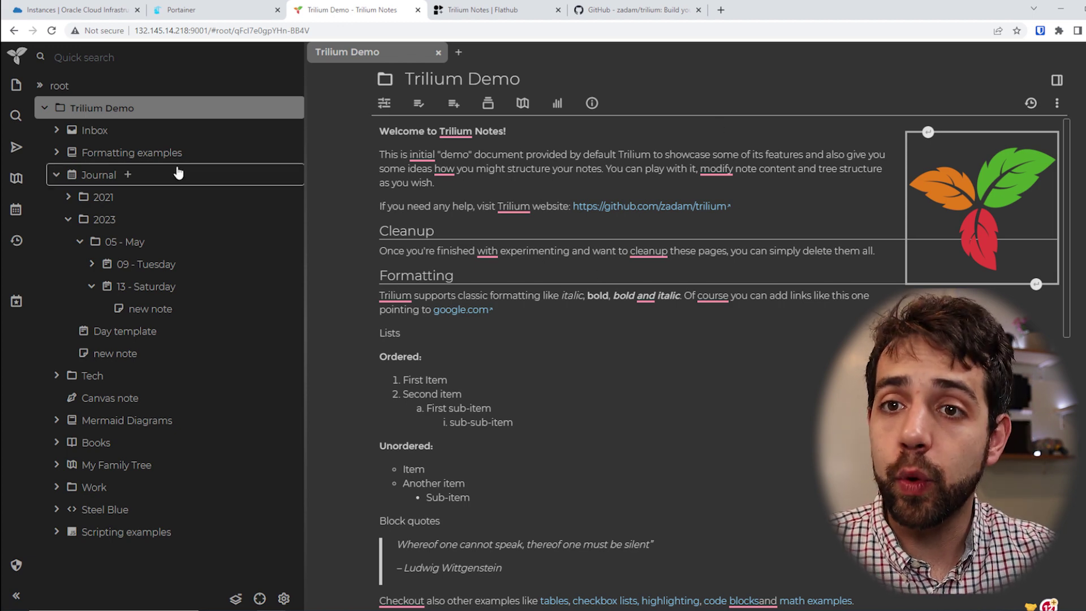
- Expand Inbox, browse Grocery list for today, Book to read and The Last Question, then return to Trilium Demo
scroll(659, 178, "down", 5)
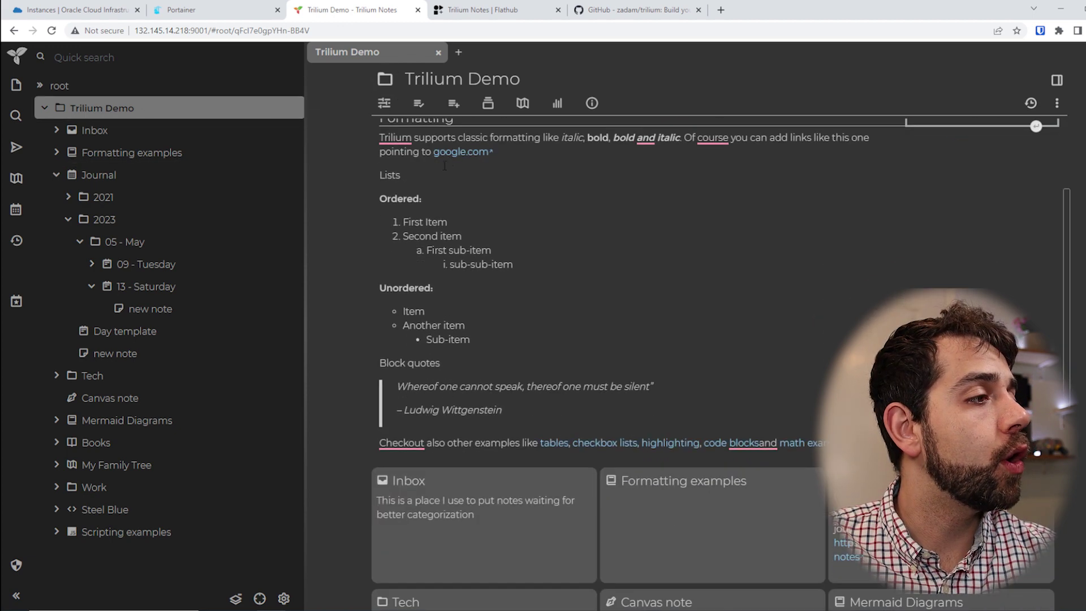
scroll(659, 178, "up", 5)
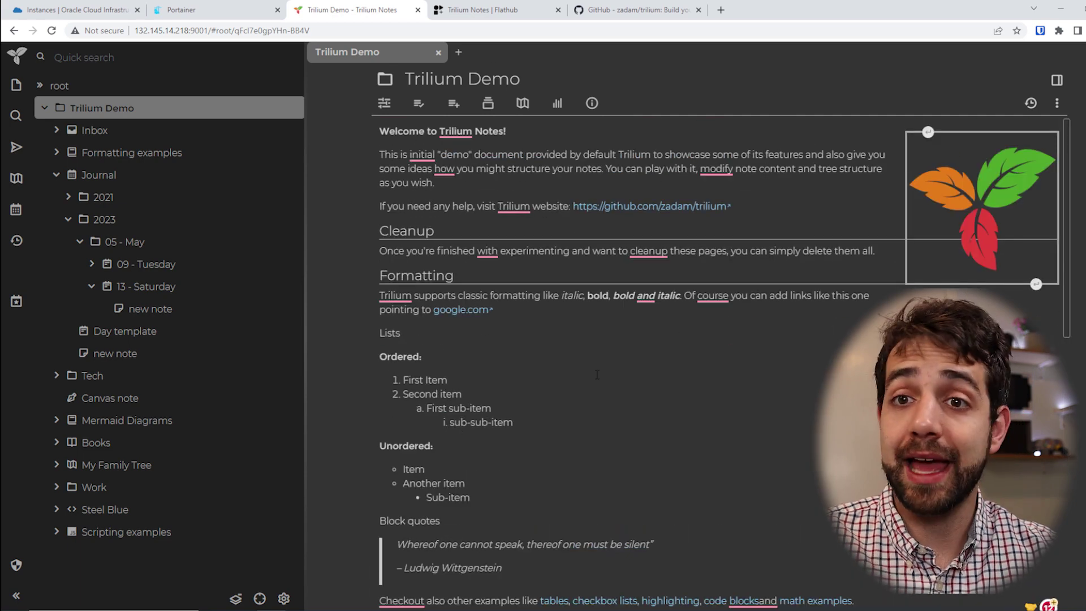
scroll(596, 374, "down", 7)
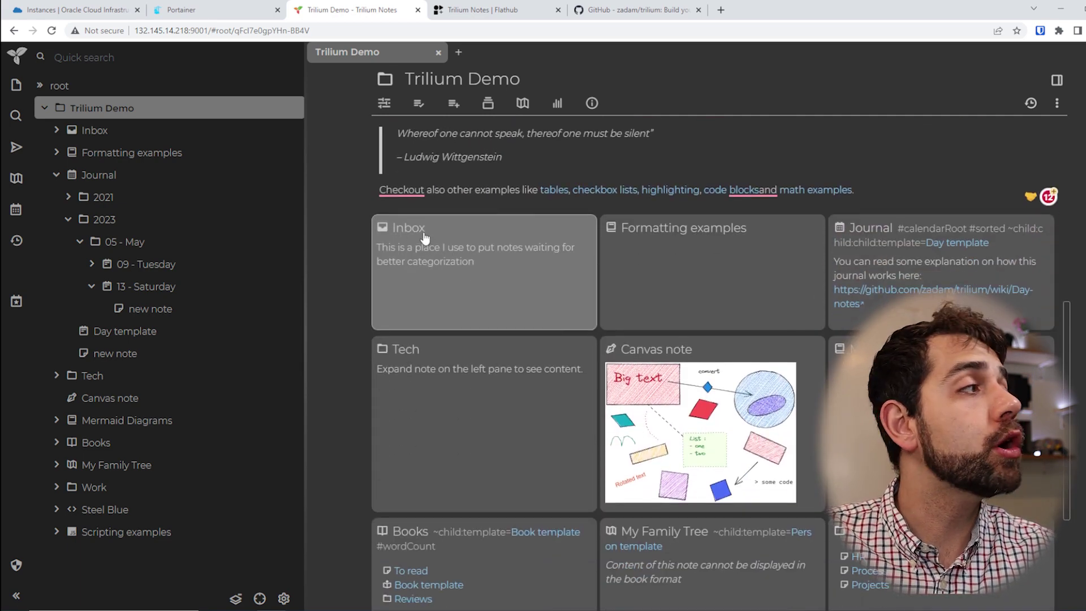
left_click(56, 130)
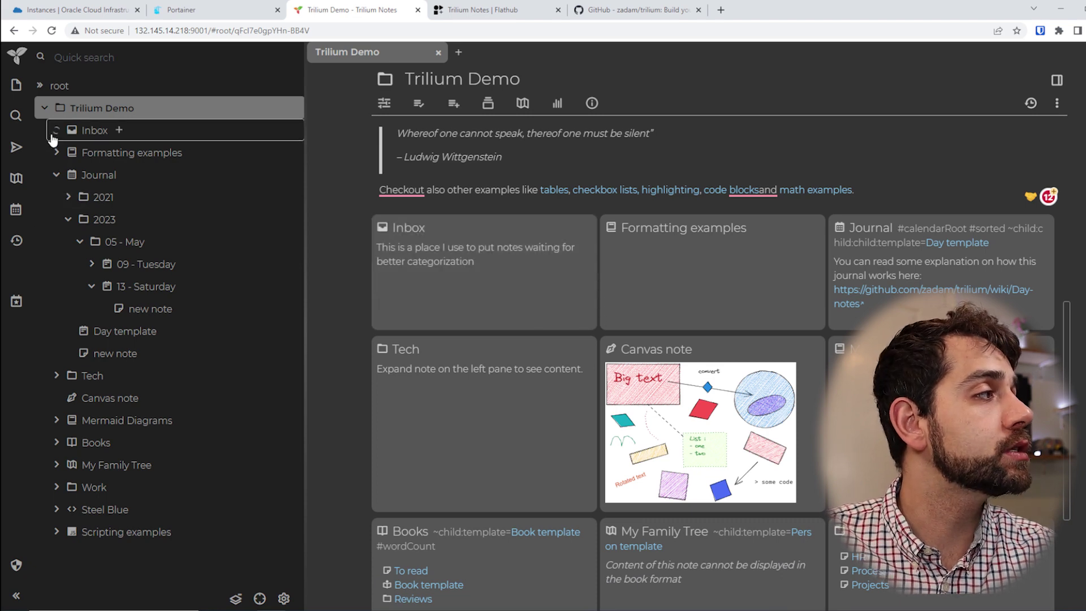
left_click(127, 154)
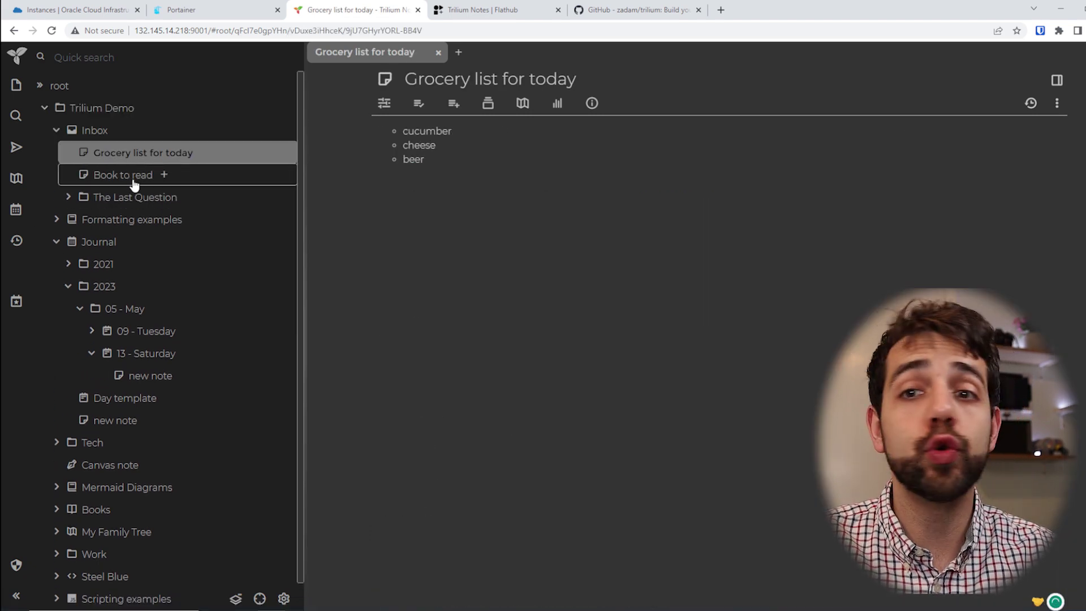
left_click(134, 180)
left_click(138, 199)
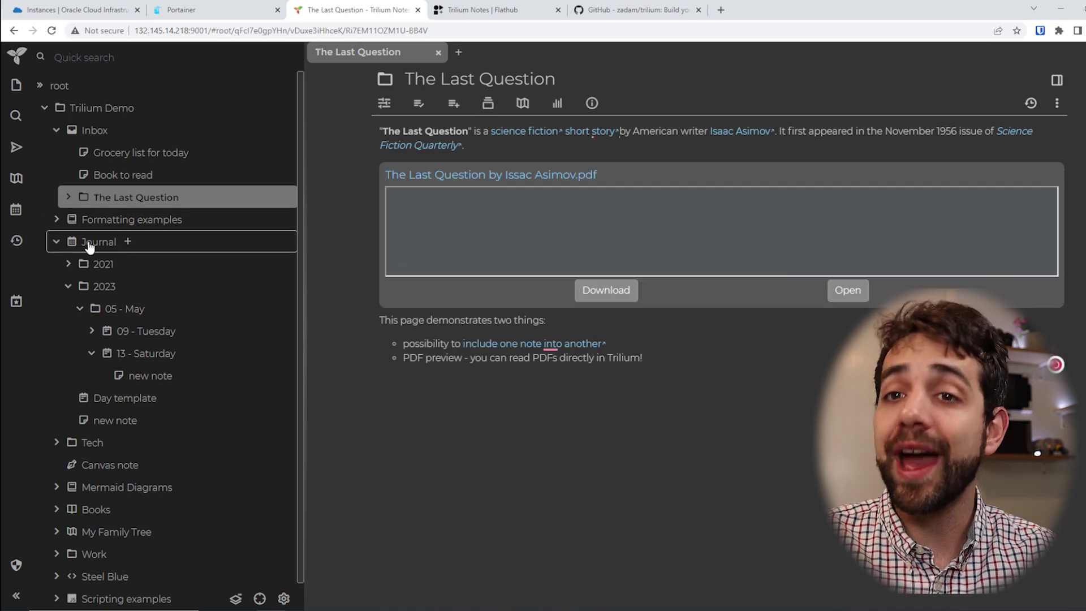
left_click(102, 107)
- Open the Journal note, then the My Family Tree relation map, then the Work note
scroll(842, 307, "down", 1)
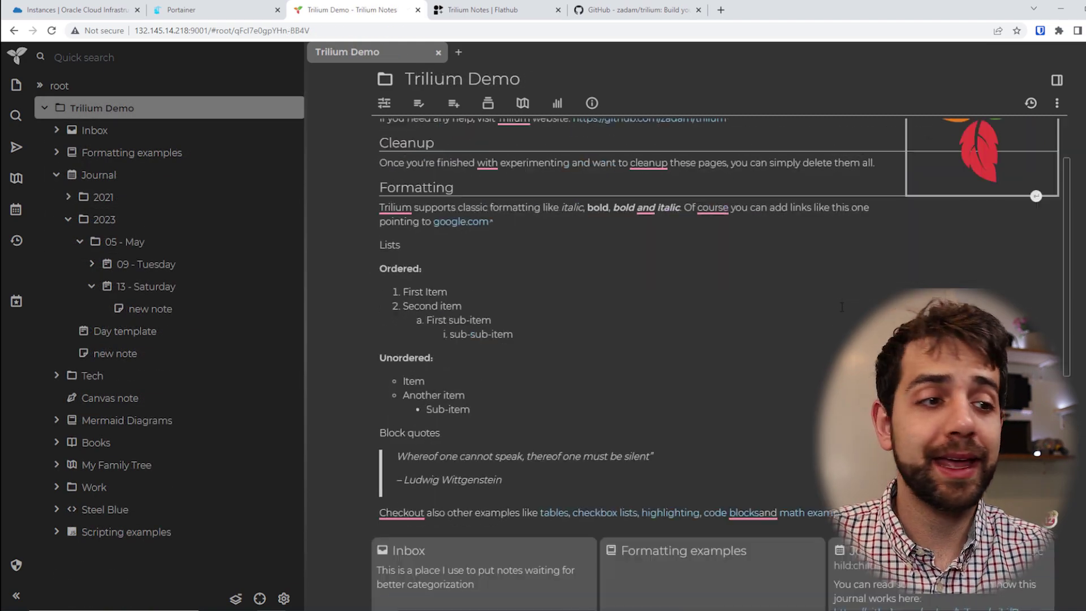
scroll(841, 307, "down", 5)
left_click(879, 228)
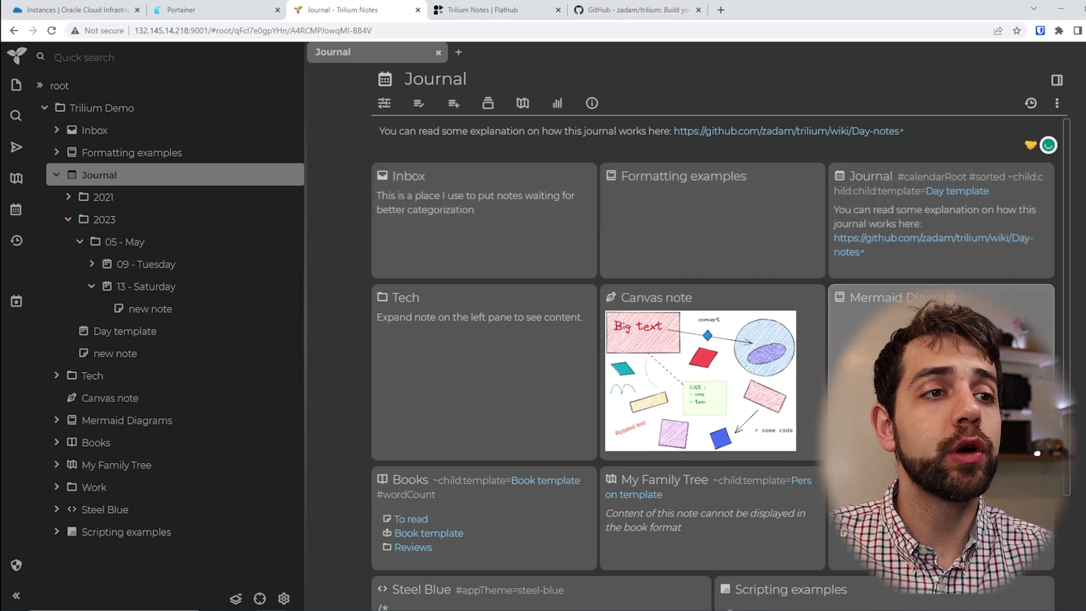
scroll(905, 368, "down", 2)
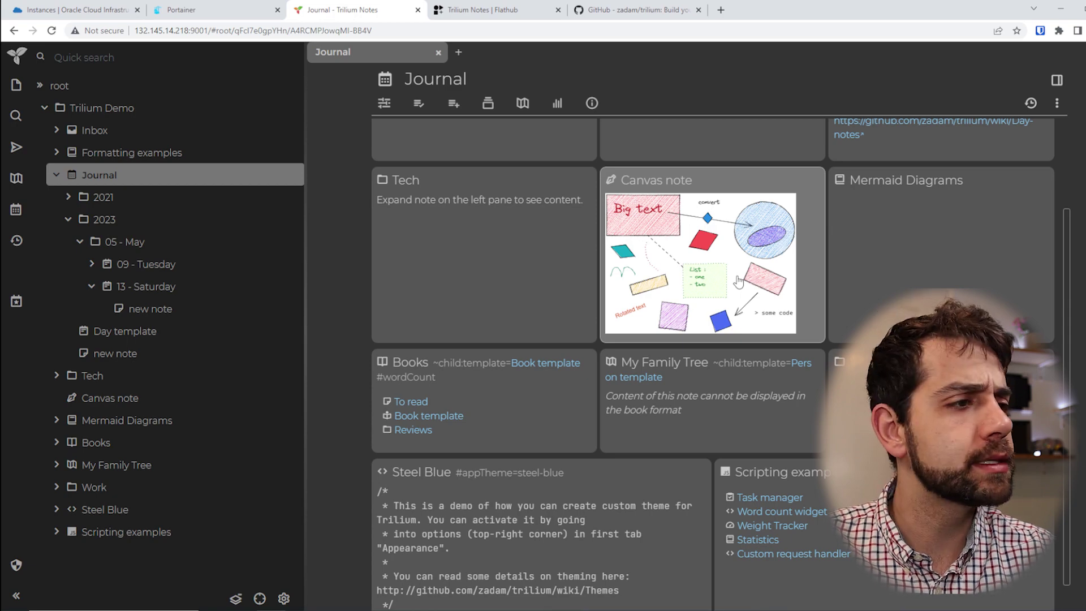
scroll(740, 339, "down", 1)
left_click(664, 330)
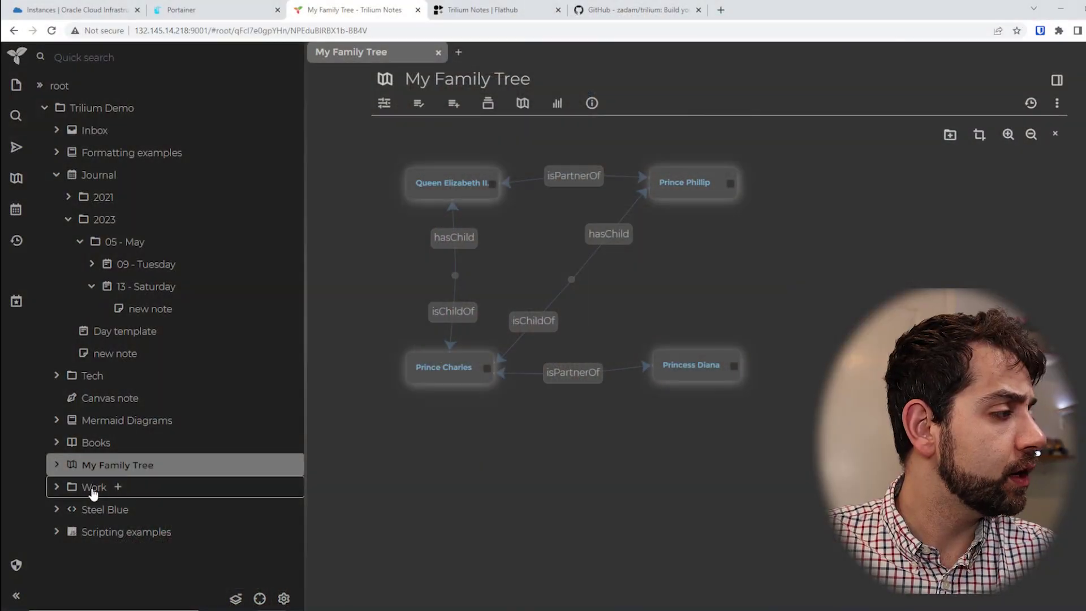
left_click(123, 485)
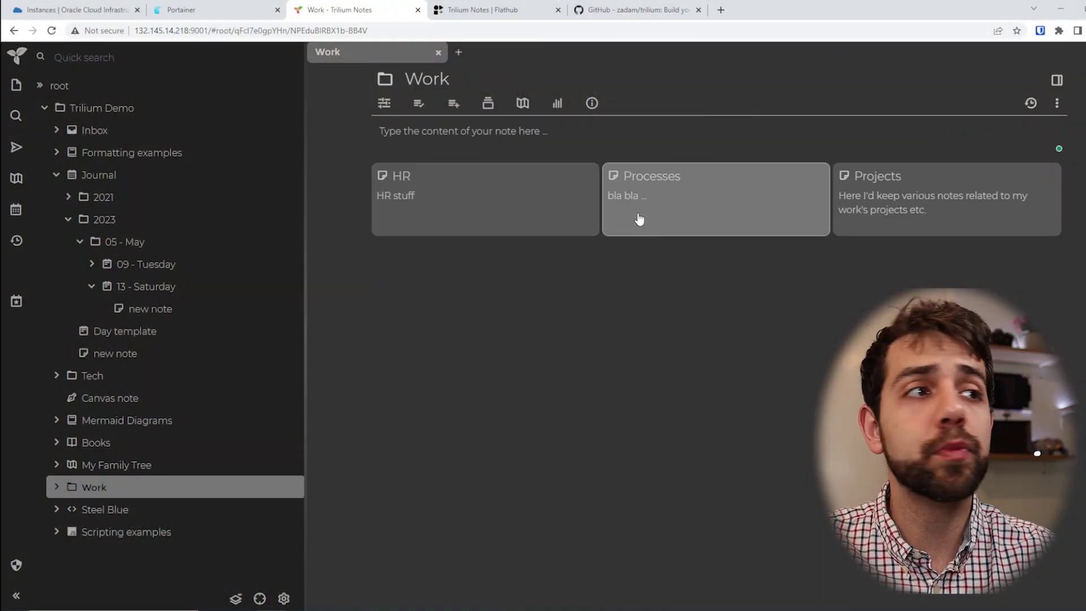
- Open Processes under Work and add a new child note under Projects
left_click(638, 218)
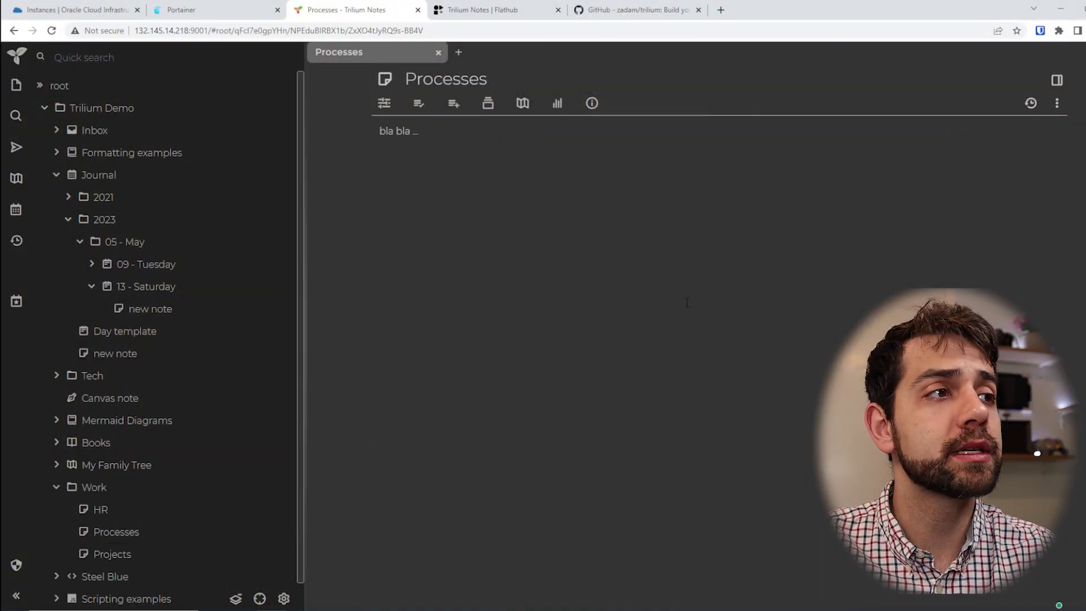
left_click(141, 553)
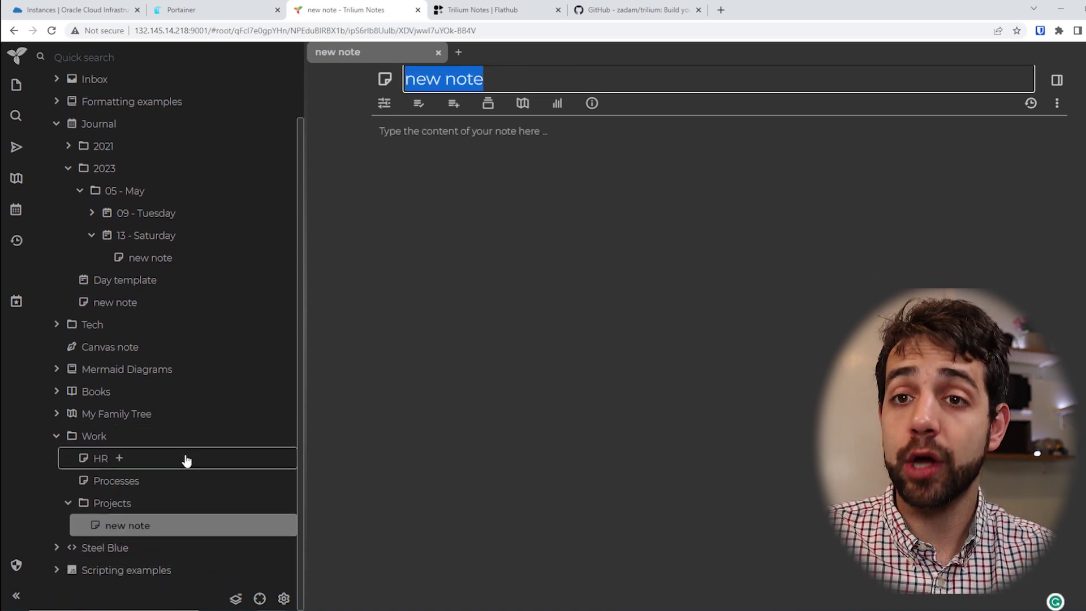
scroll(170, 384, "up", 2)
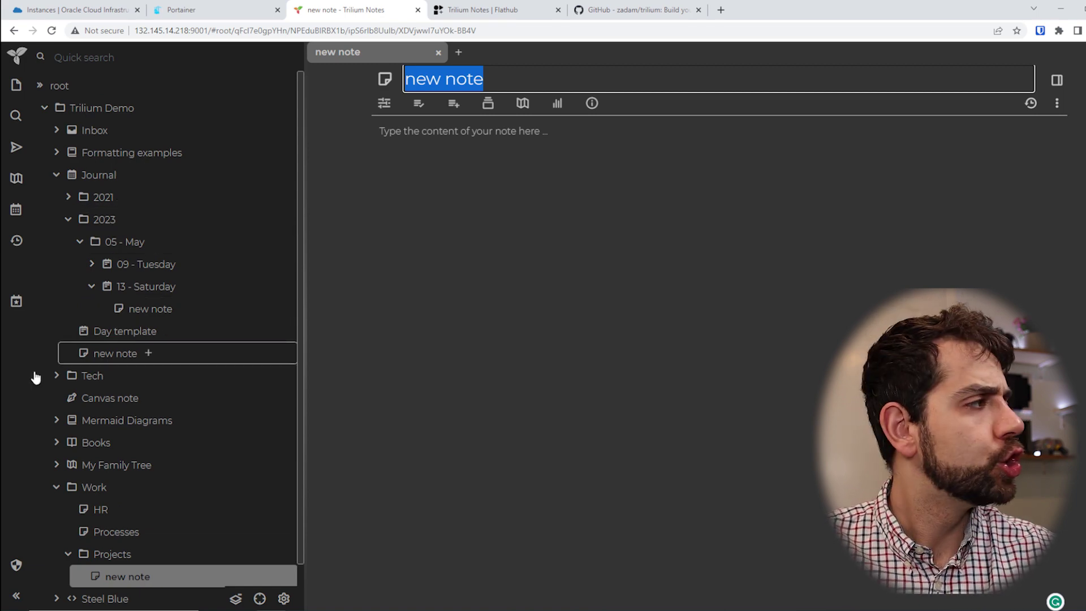
- Navigate Journal > 2023 > 13 - Saturday and open its new note
left_click(101, 181)
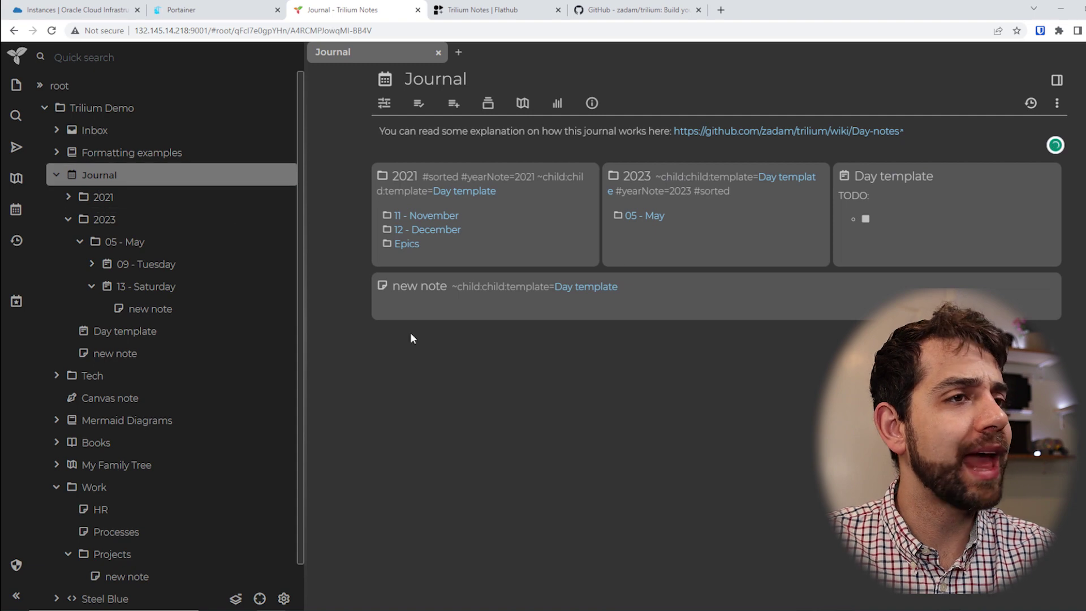
left_click(648, 186)
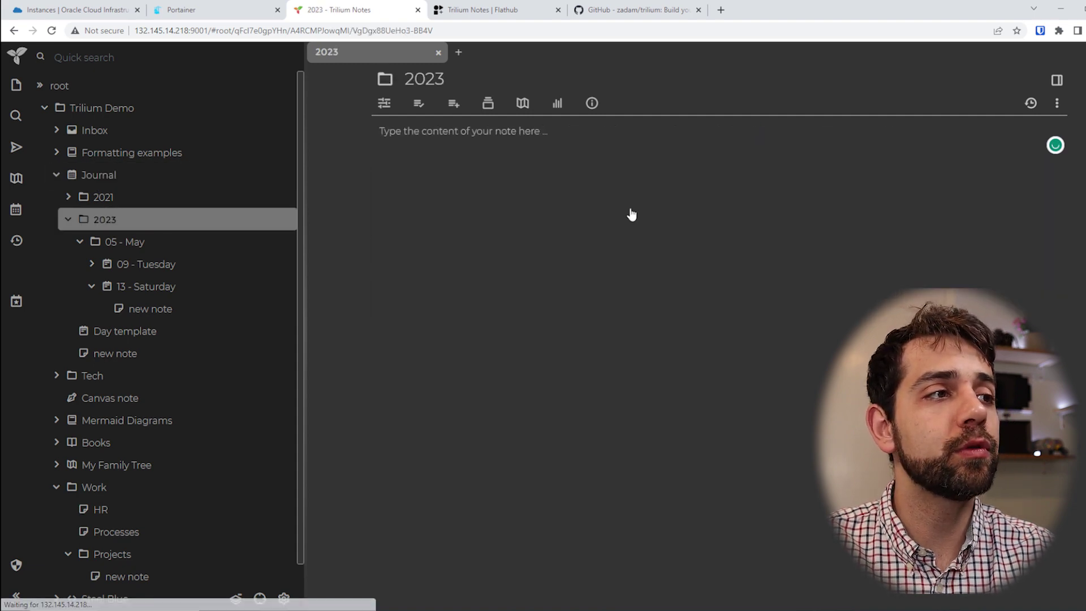
left_click(425, 216)
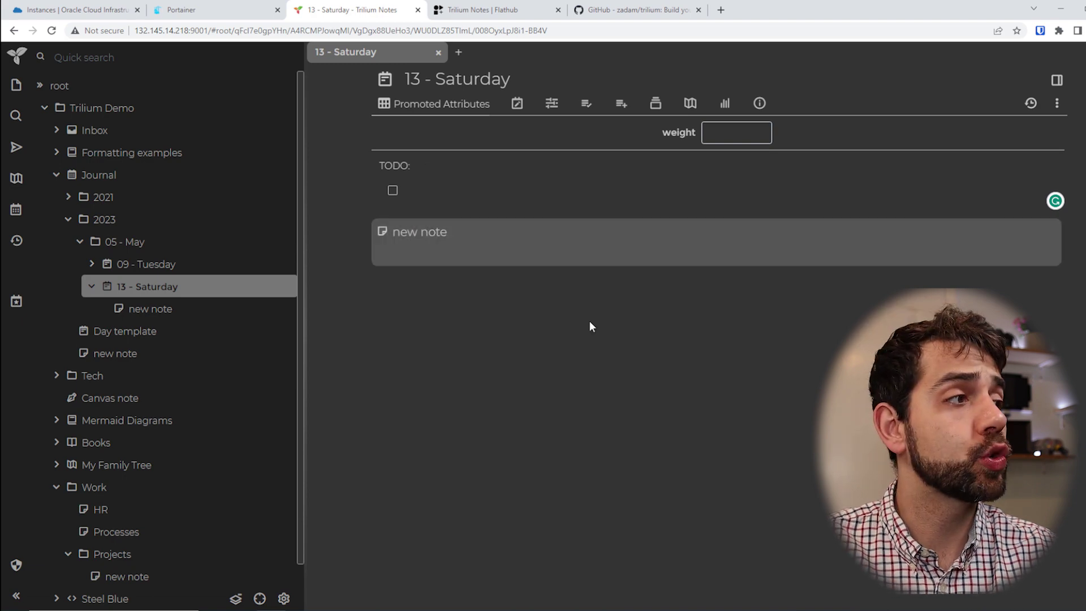
left_click(526, 252)
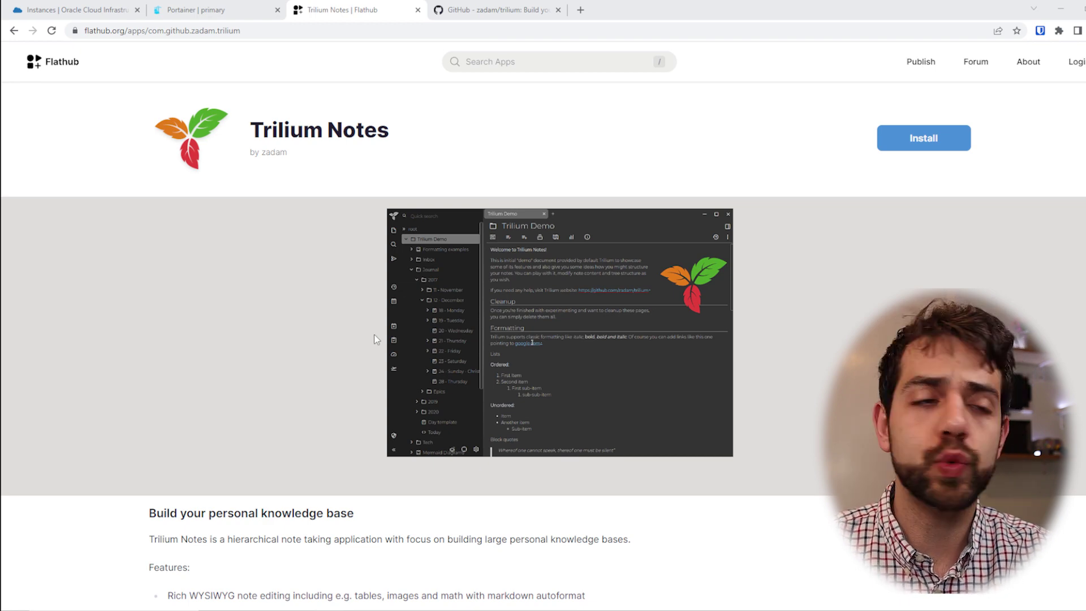
- Highlight the Flathub features for the arbitrarily deep tree and self-hosted sync server
scroll(374, 334, "down", 5)
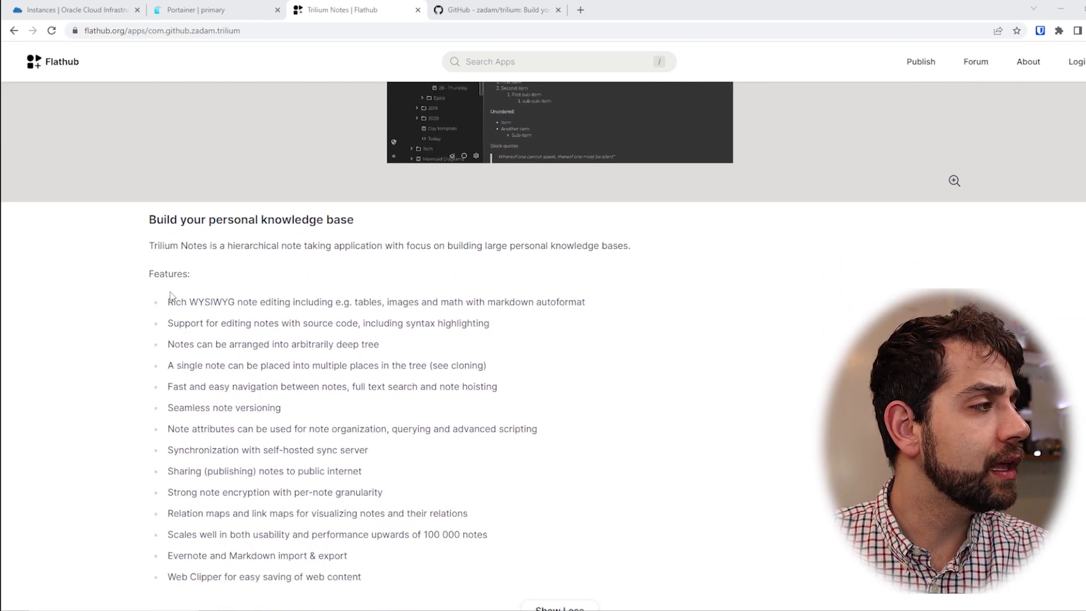
left_click_drag(170, 302, 582, 303)
scroll(585, 396, "down", 2)
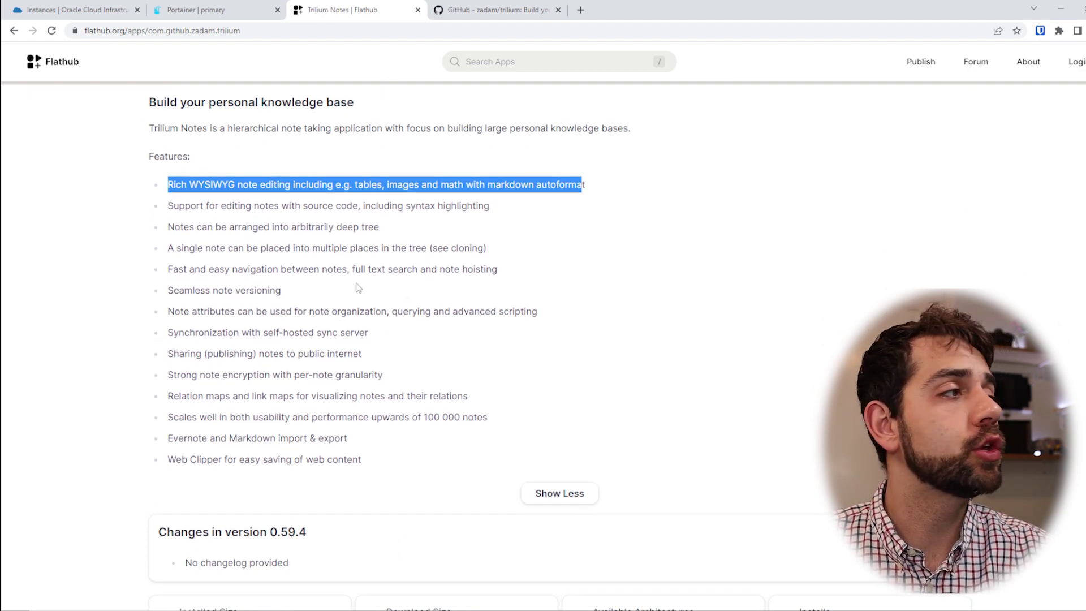
left_click(358, 288)
left_click_drag(190, 226, 362, 226)
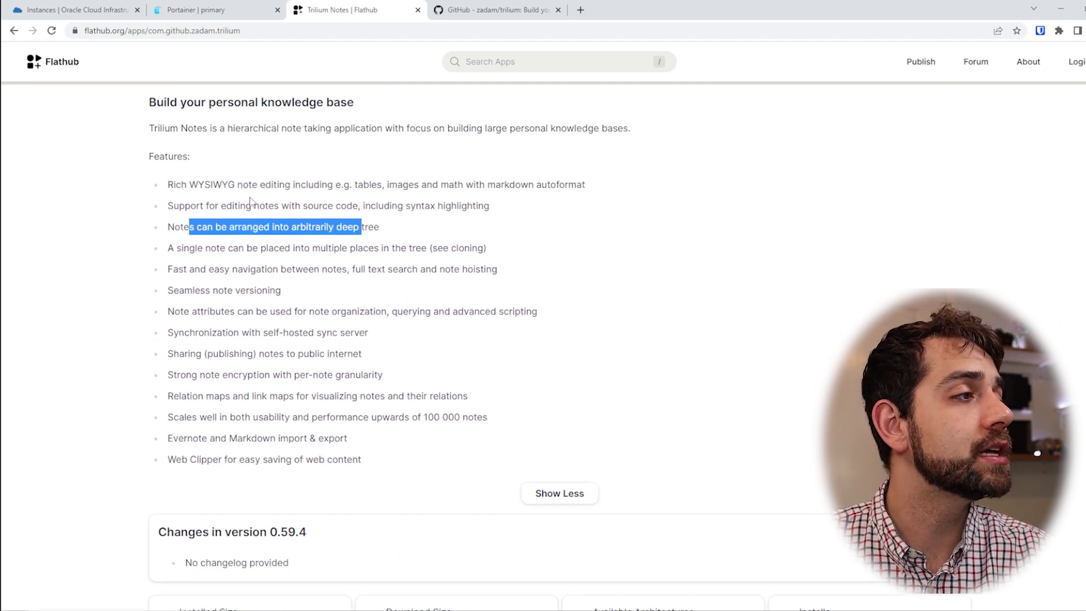
left_click_drag(268, 332, 341, 331)
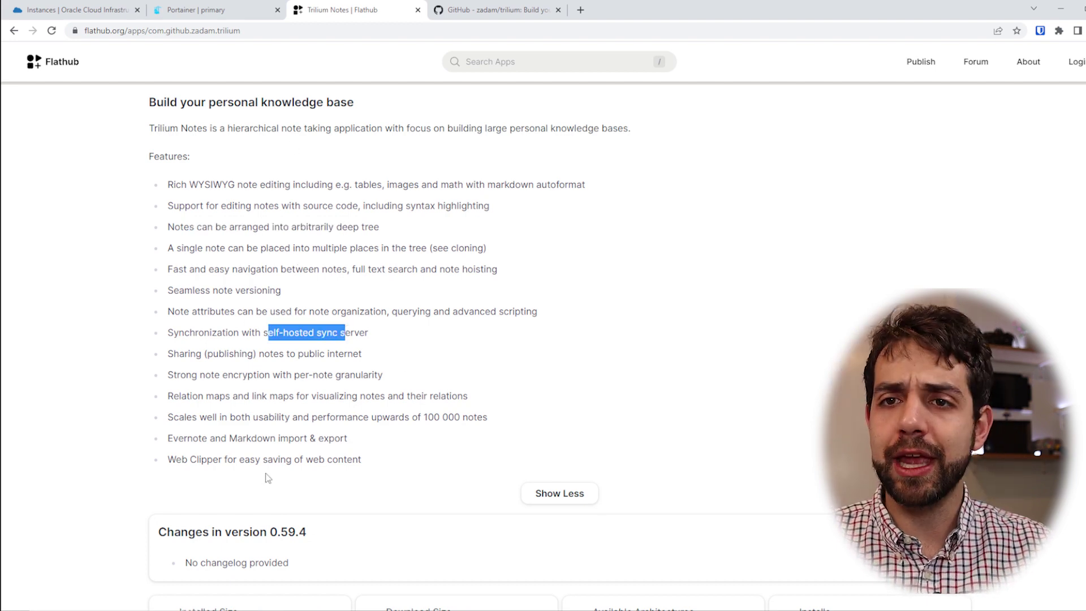
- Read through the Flathub stats and install commands, then go to the trilium GitHub repository
scroll(268, 478, "down", 5)
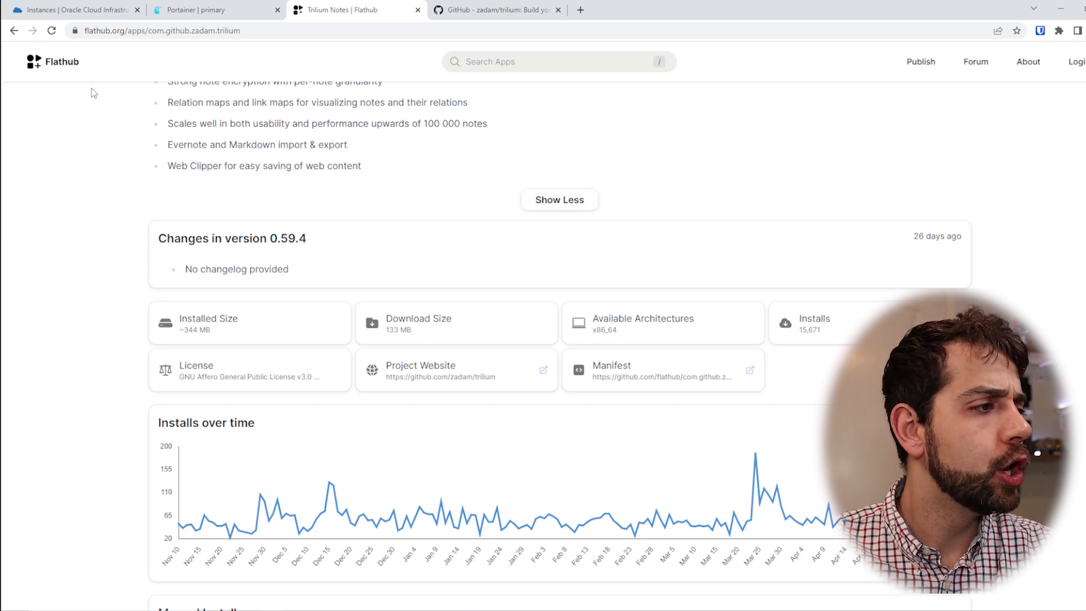
scroll(292, 220, "down", 1)
scroll(507, 418, "down", 6)
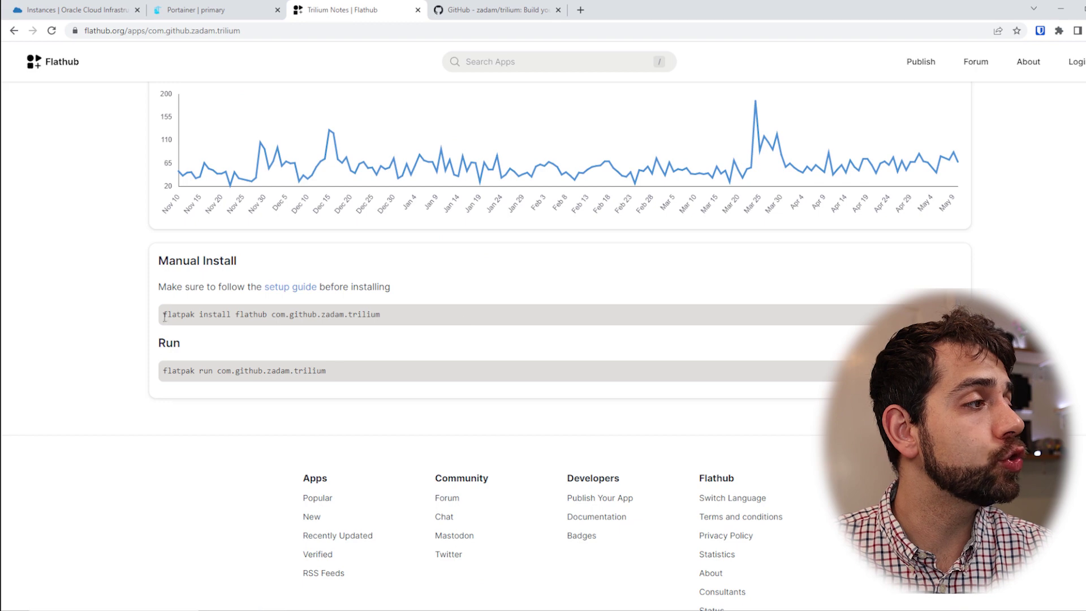
left_click(470, 9)
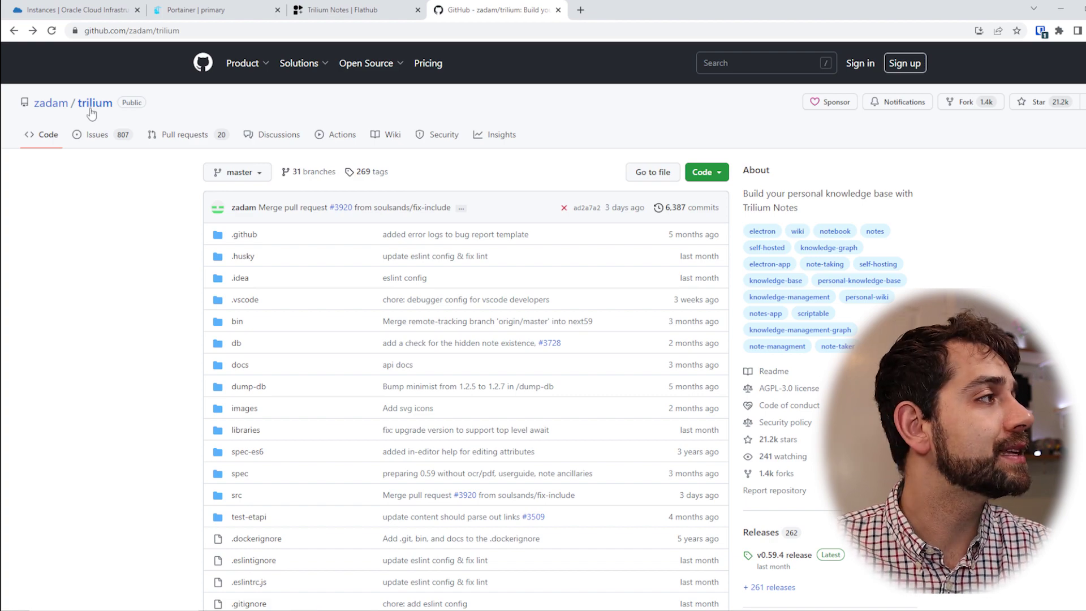
- Open docker-compose.yml in the trilium repository and select all 14 lines of compose code
scroll(308, 196, "down", 6)
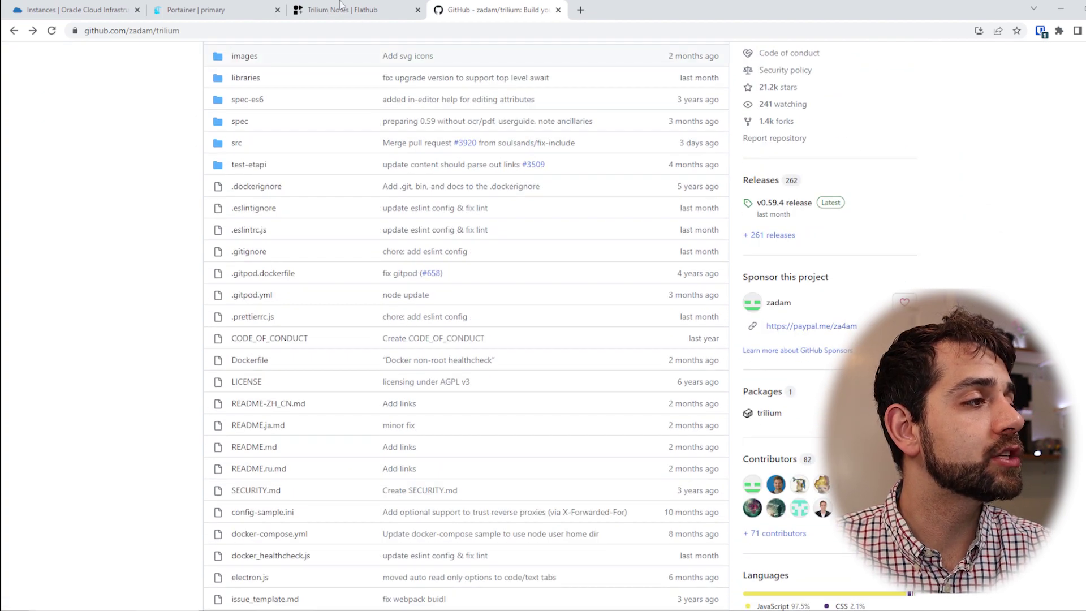
scroll(361, 281, "down", 13)
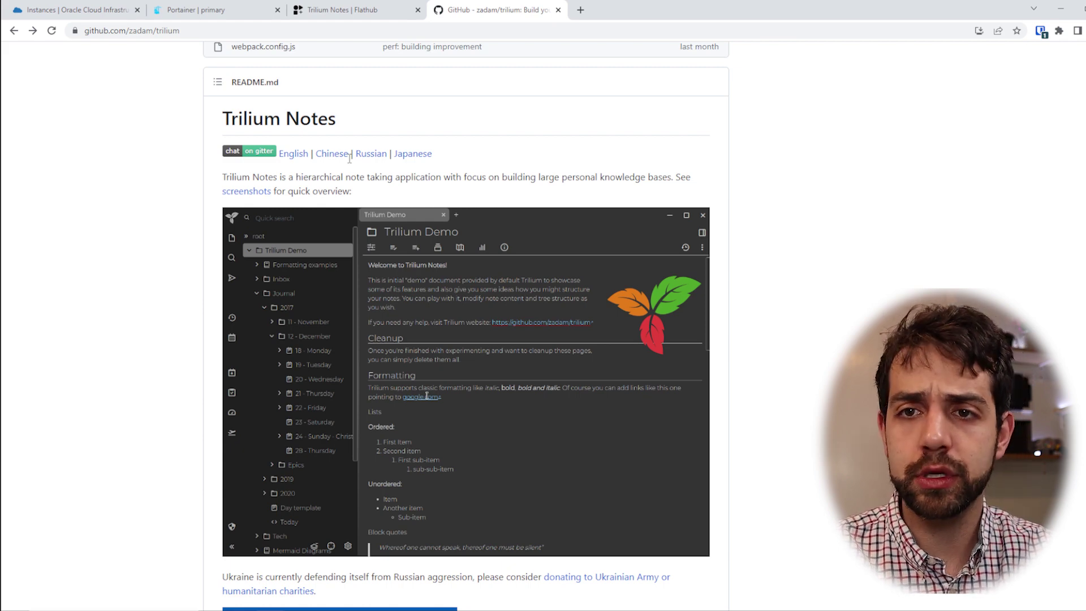
scroll(396, 164, "up", 7)
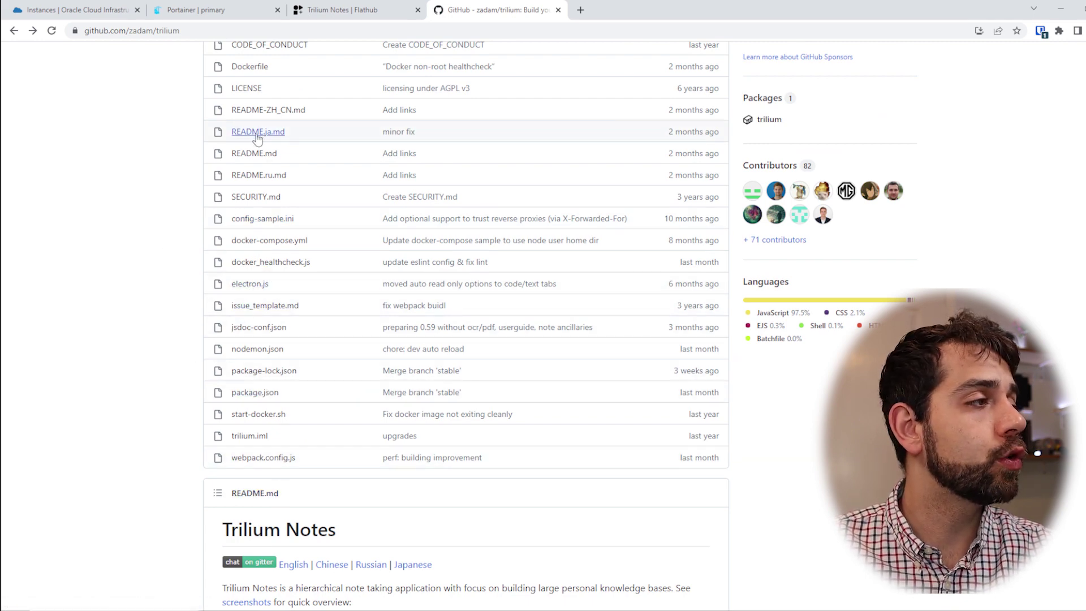
left_click(291, 241)
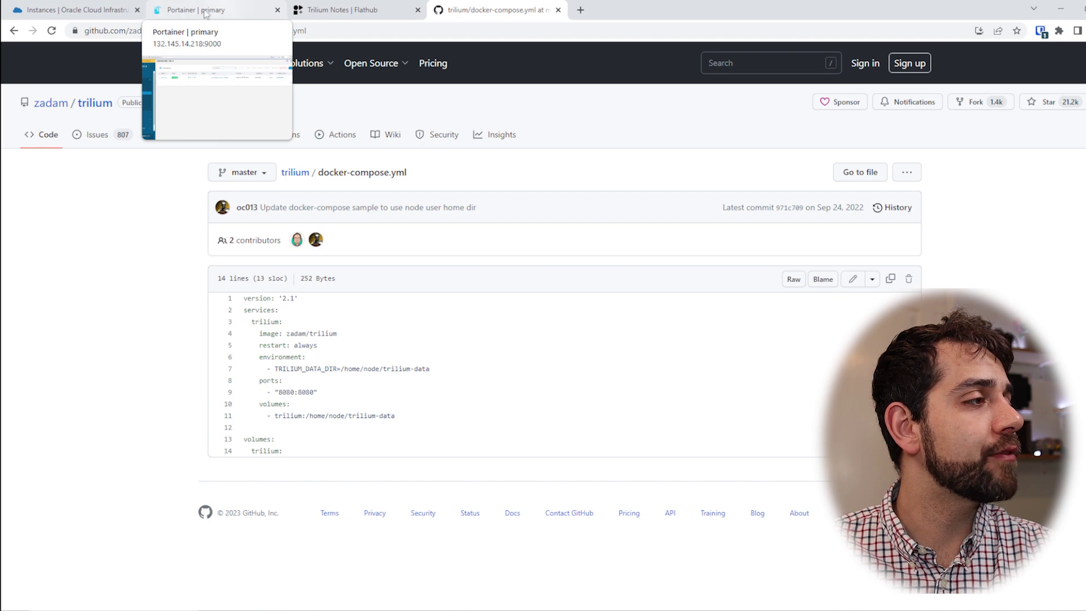
left_click_drag(300, 453, 242, 298)
key("ctrl+c")
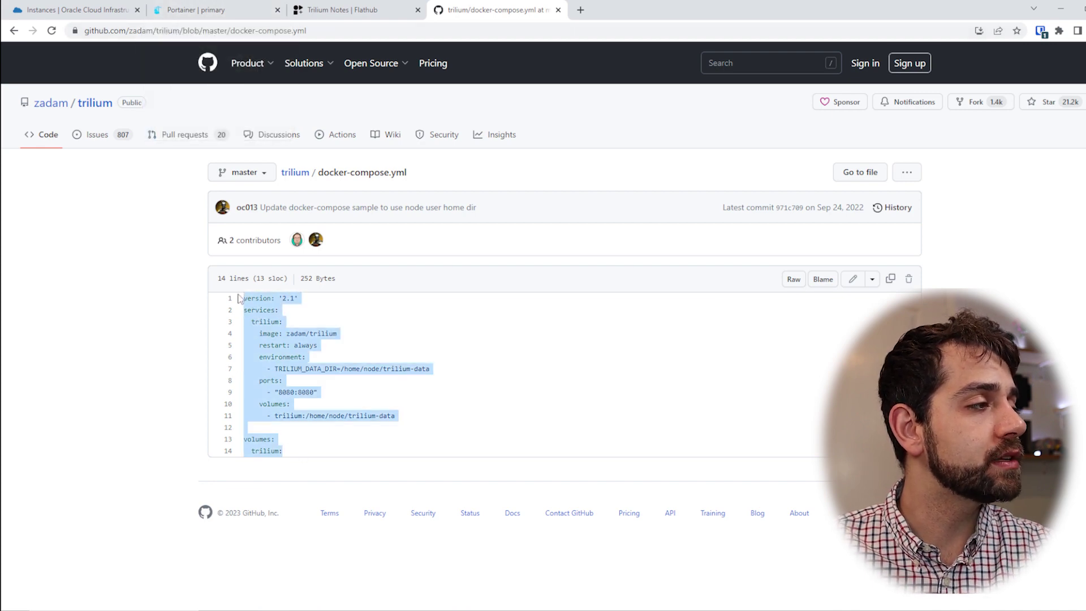
- In Portainer, go to the environment's Stacks list and start adding a new stack
left_click(226, 10)
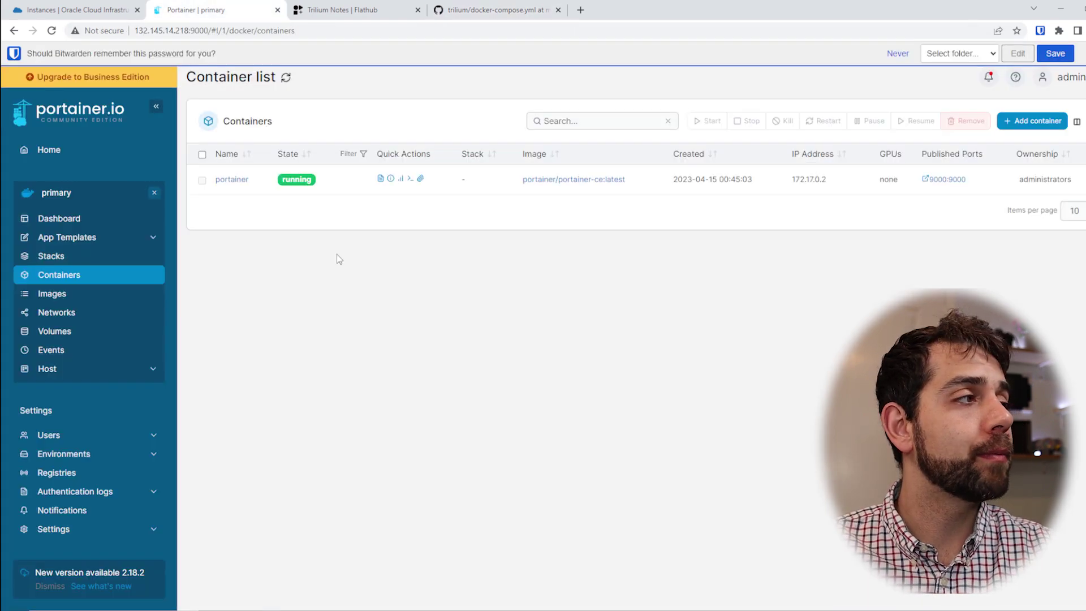
left_click(85, 218)
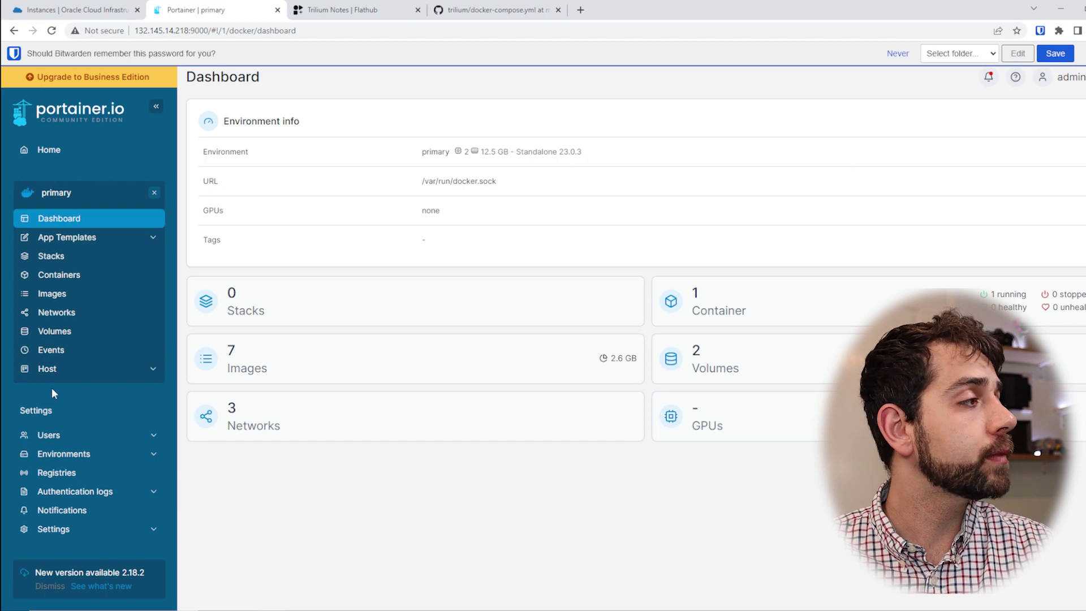
left_click(84, 263)
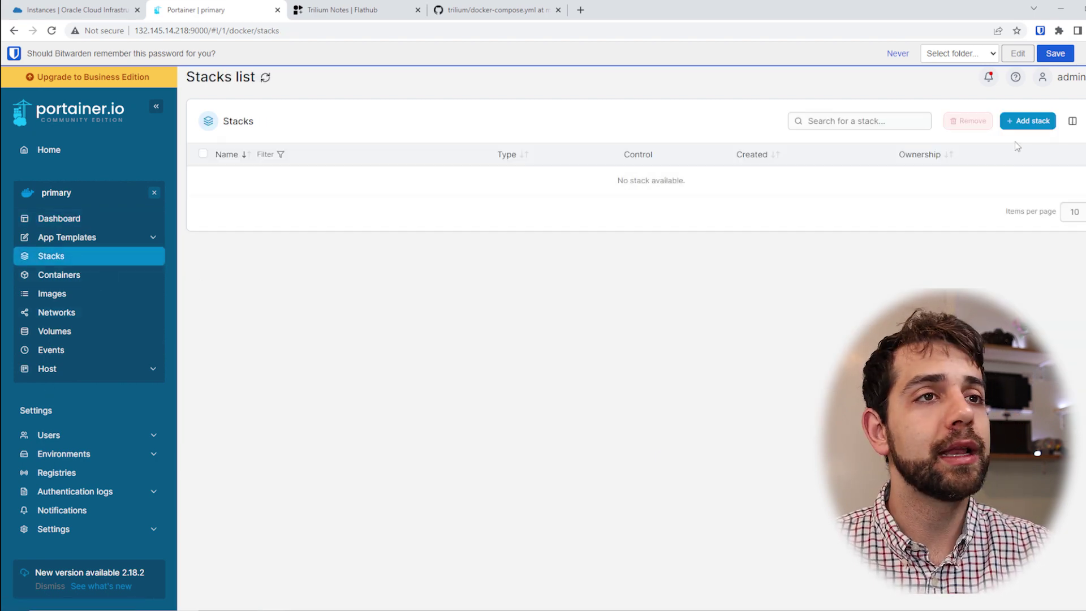
left_click(1027, 129)
- Paste the compose file into the Web editor and name the stack trilium
left_click(534, 330)
key("ctrl+v")
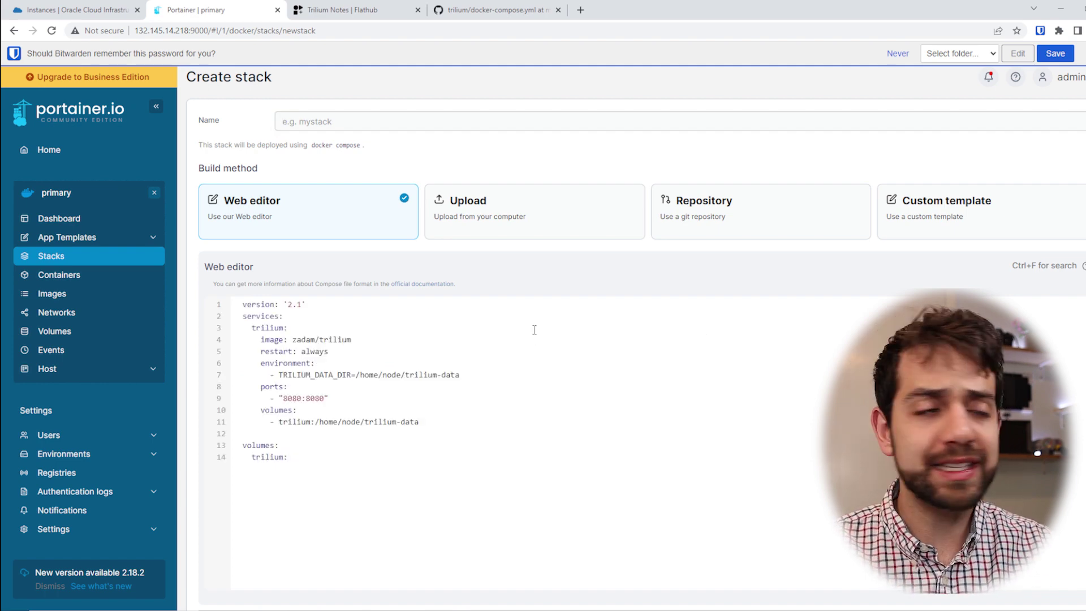
left_click_drag(369, 328, 329, 341)
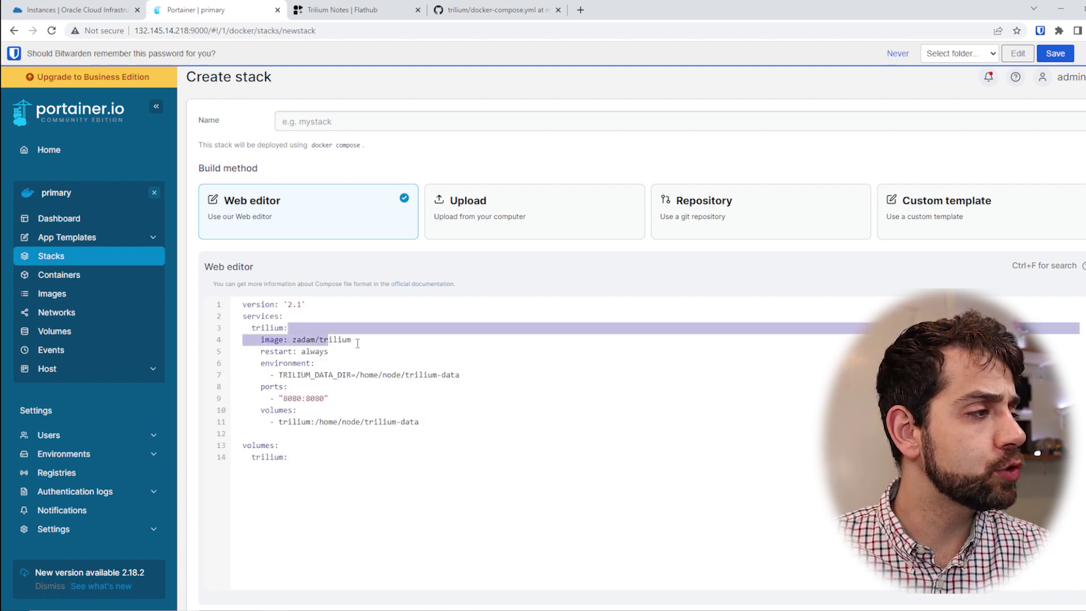
double_click(333, 340)
key("ctrl+c")
left_click(317, 121)
key("ctrl+v")
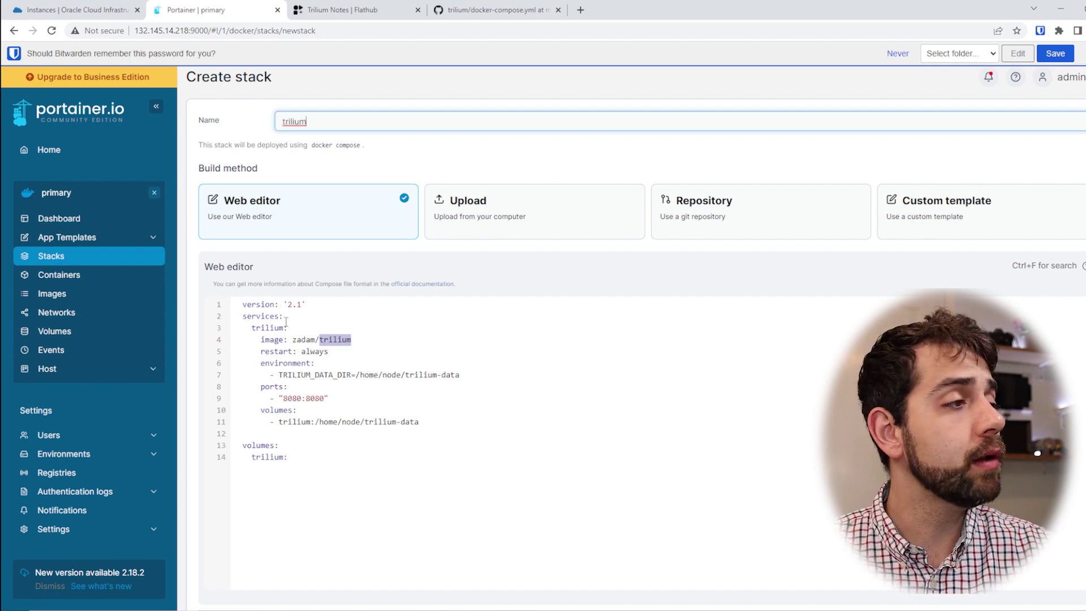
- Review the image, restart policy, data directory and volume lines, then delete the environment block
left_click(265, 329)
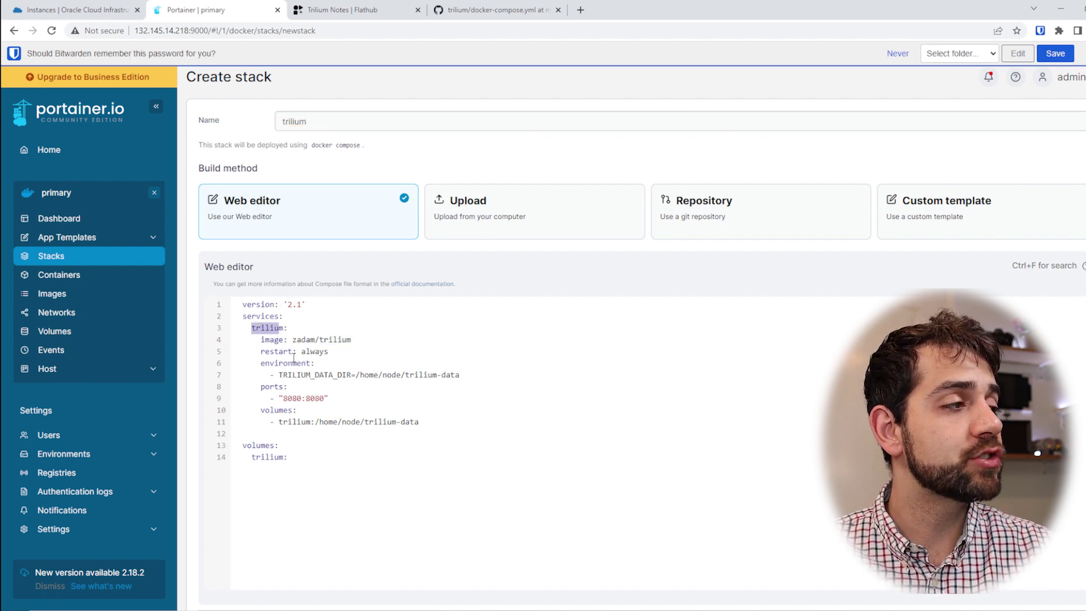
left_click_drag(292, 339, 351, 339)
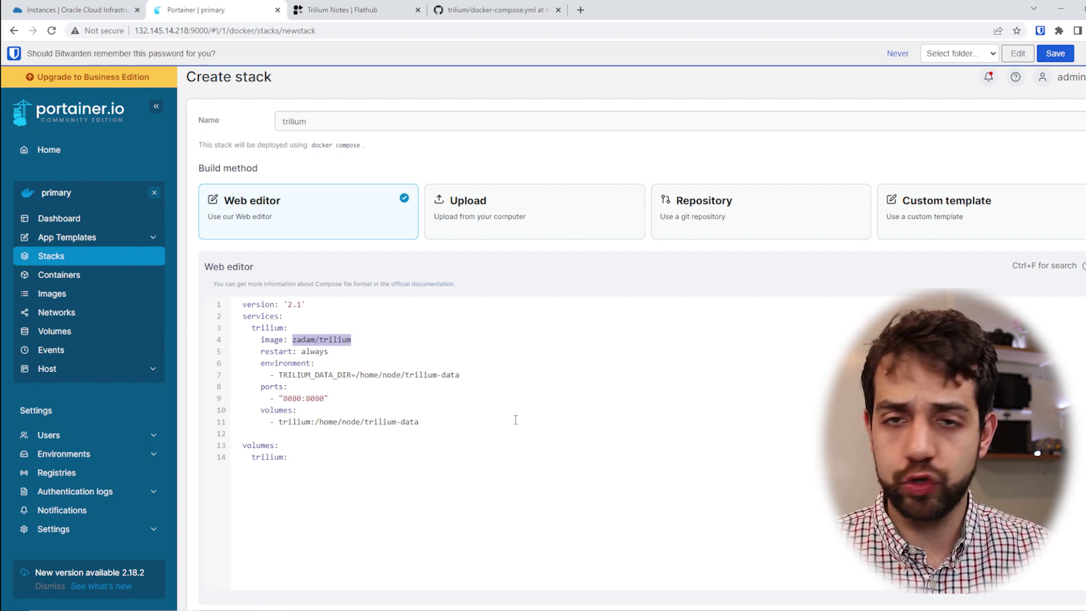
left_click_drag(303, 352, 323, 352)
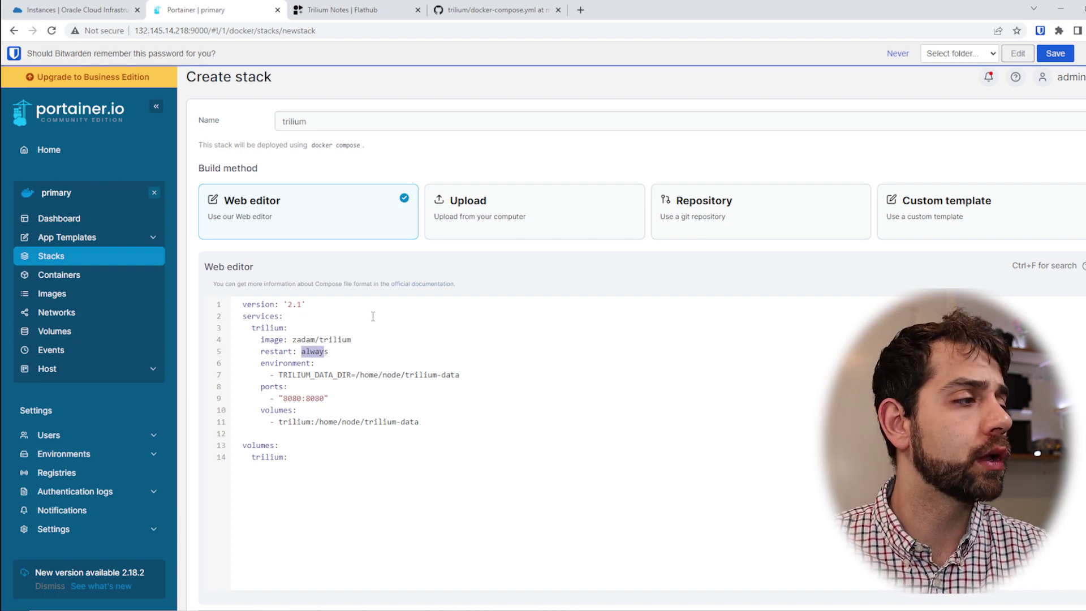
left_click_drag(279, 374, 436, 374)
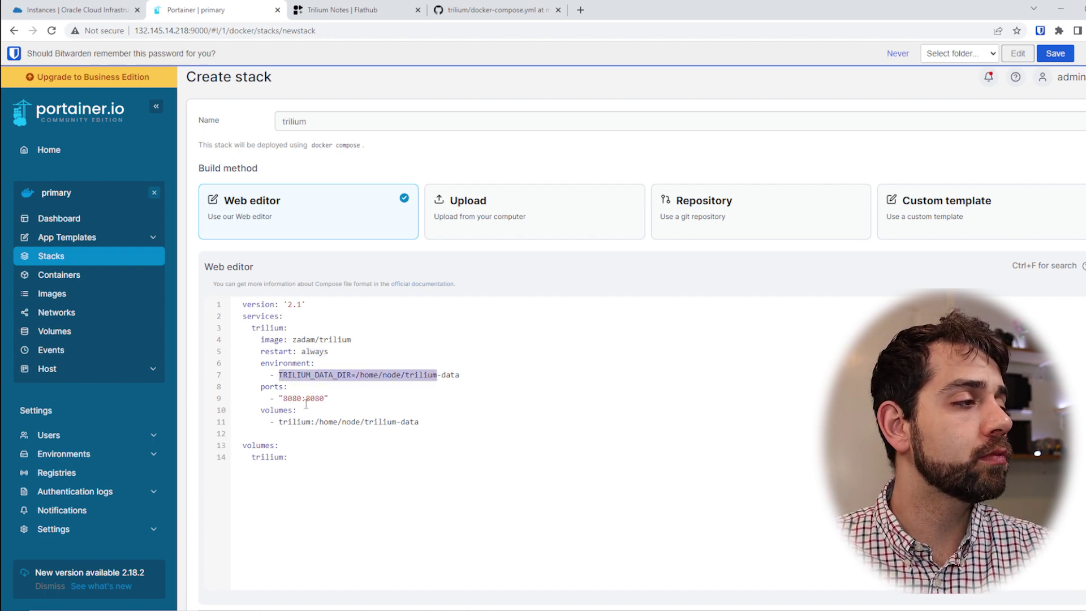
left_click(290, 399)
left_click_drag(288, 421, 369, 422)
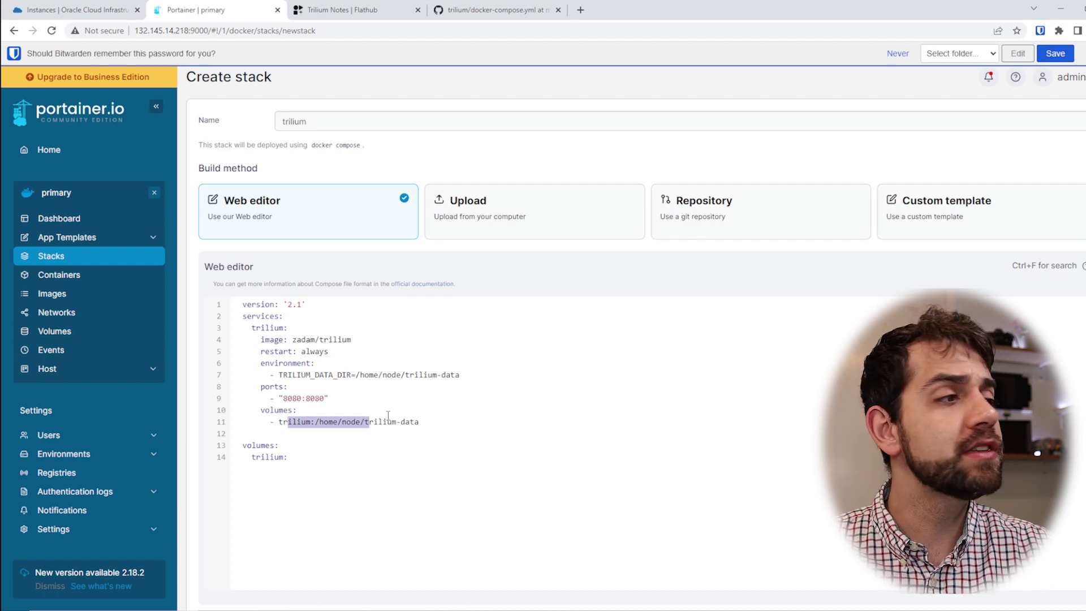
left_click_drag(474, 375, 182, 368)
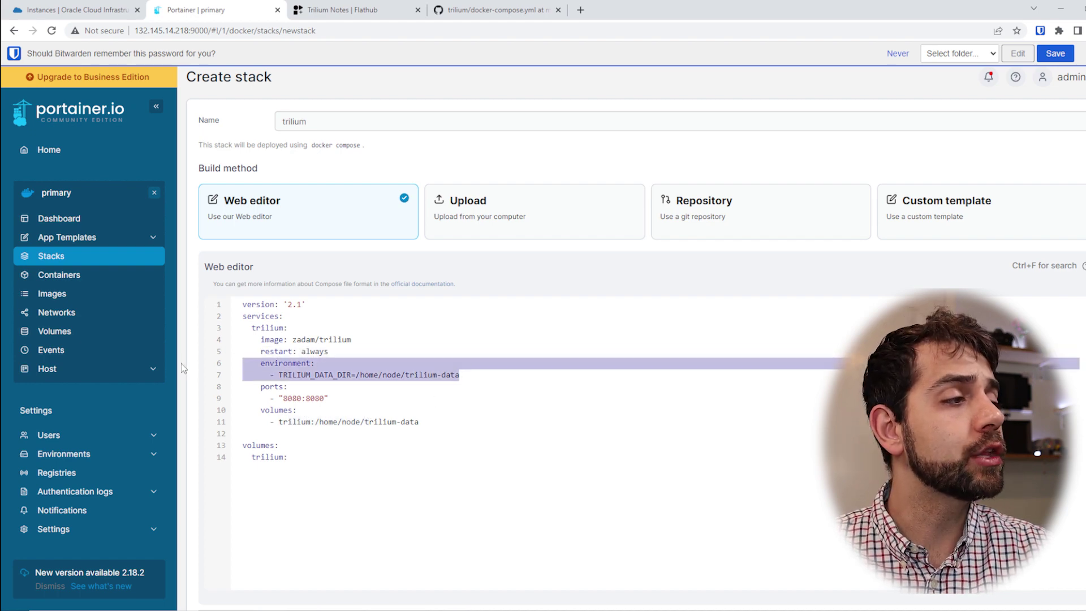
key("Delete")
key("Delete")
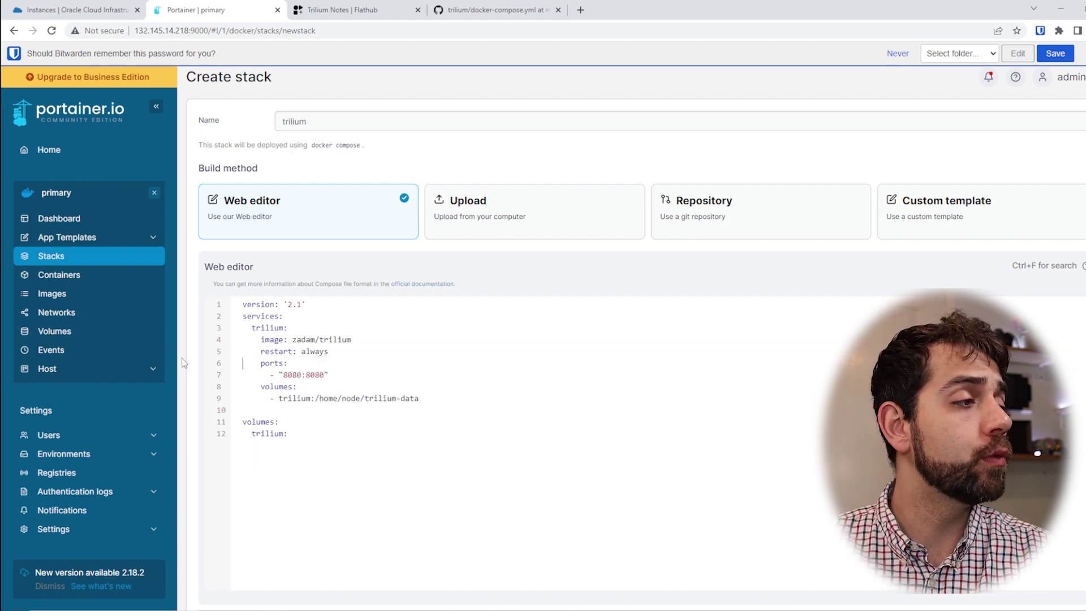
- Change the host port to 9001 so the mapping reads 9001:8080
left_click_drag(282, 377, 302, 378)
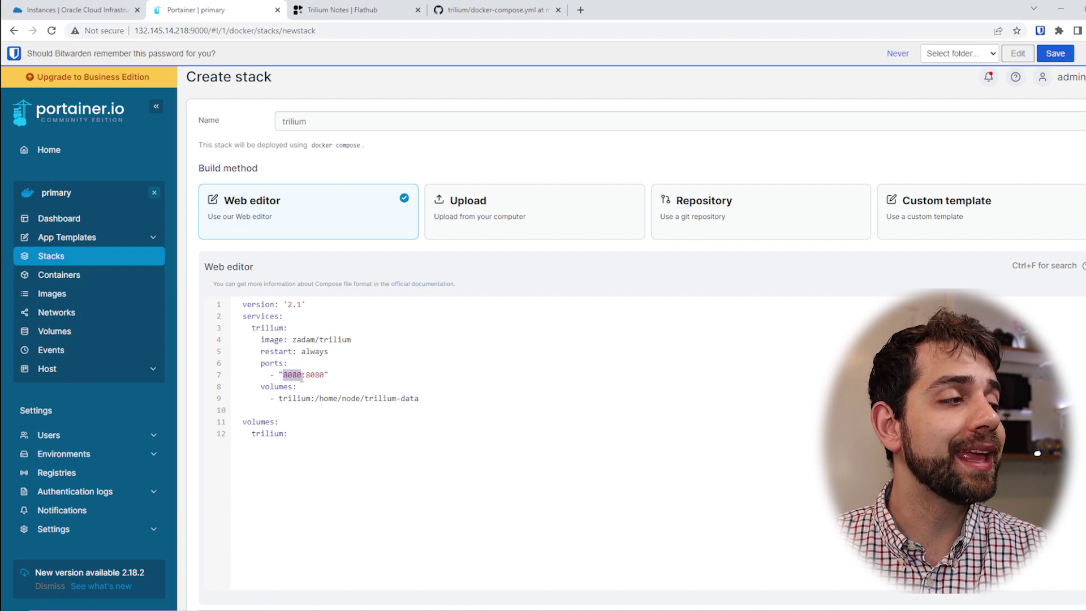
type("9001")
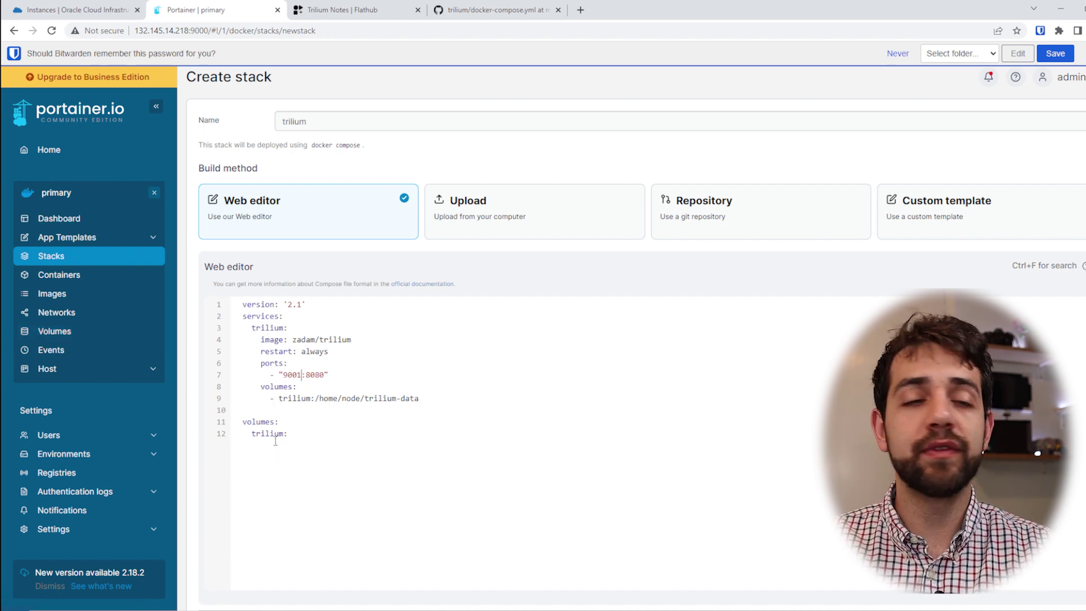
left_click_drag(243, 433, 287, 433)
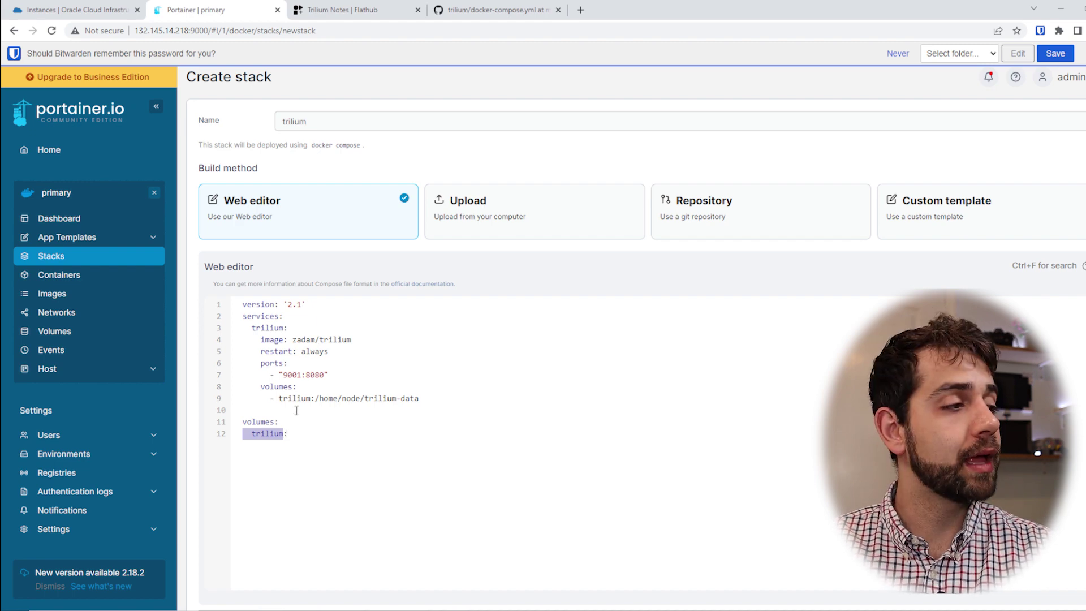
left_click_drag(283, 387, 439, 398)
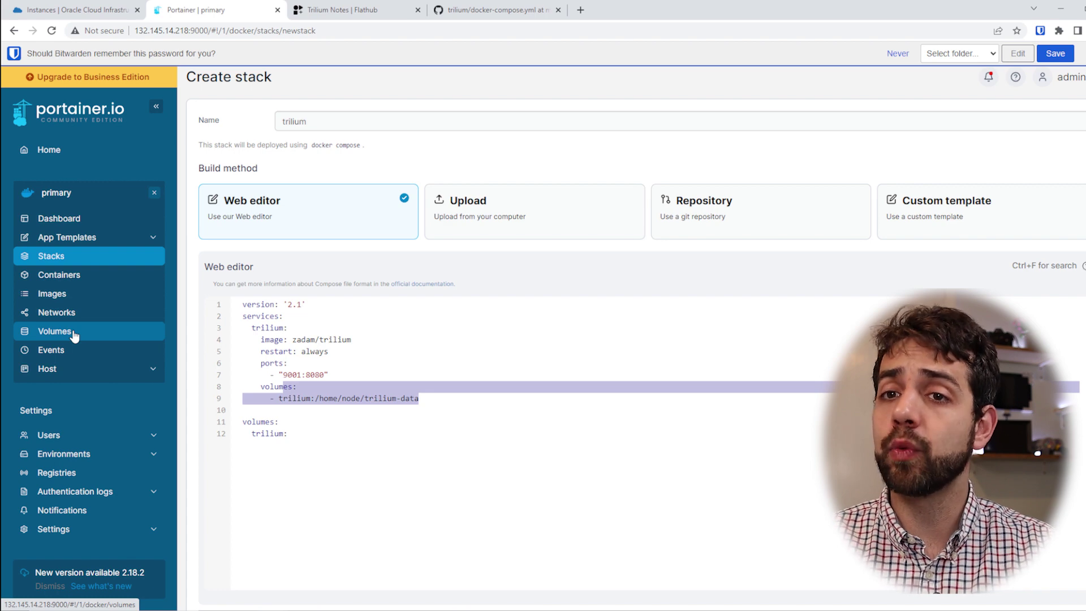
- Delete the top-level volumes section and prefix the volume path with /mnt/docker/
left_click_drag(288, 433, 213, 421)
key("BackSpace")
left_click(278, 398)
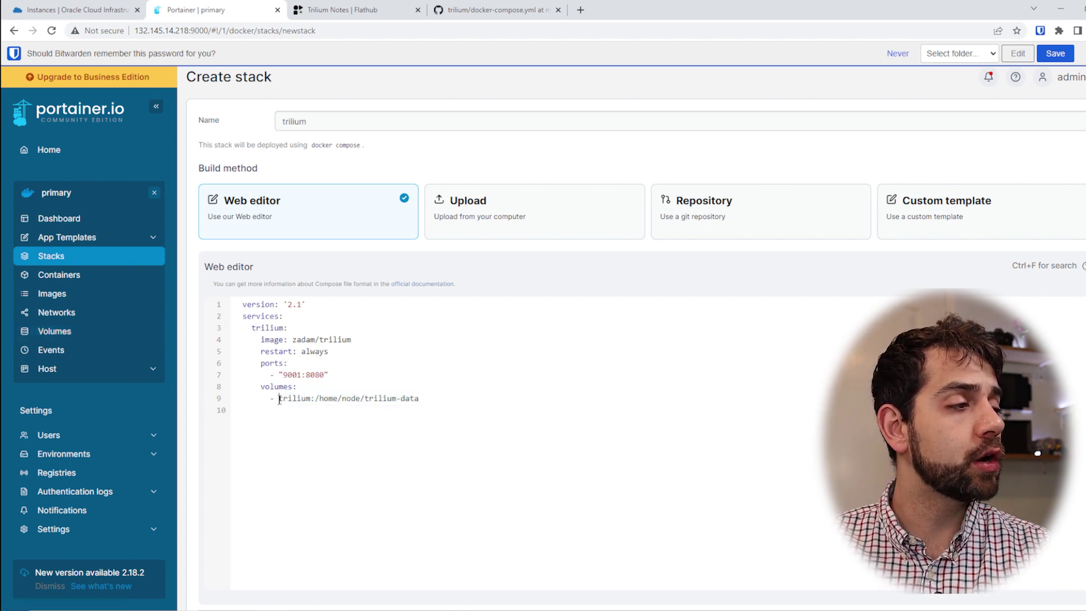
type("/mnt")
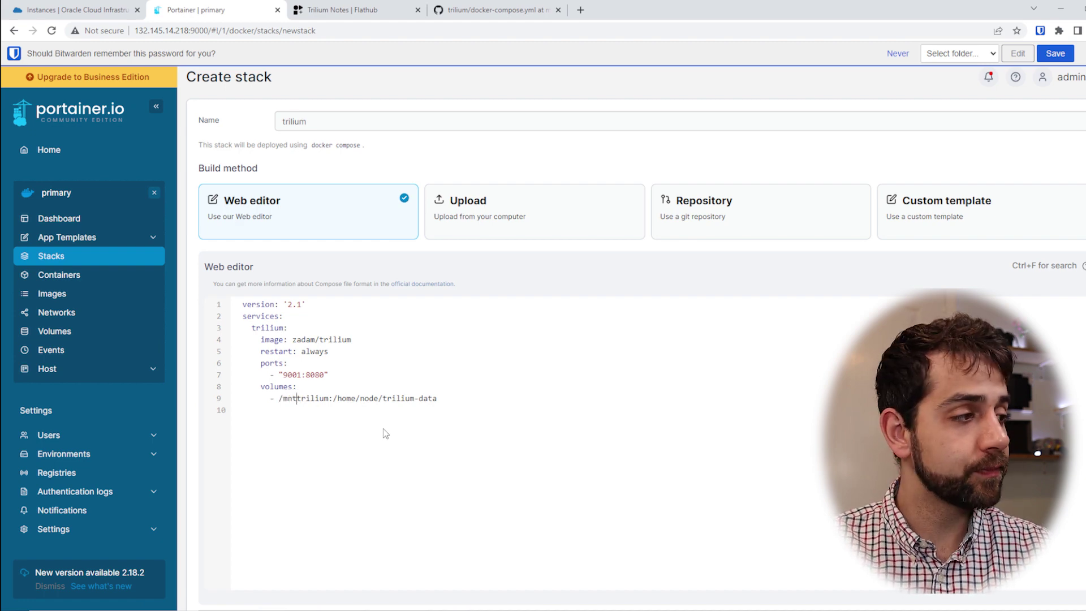
type("/docker")
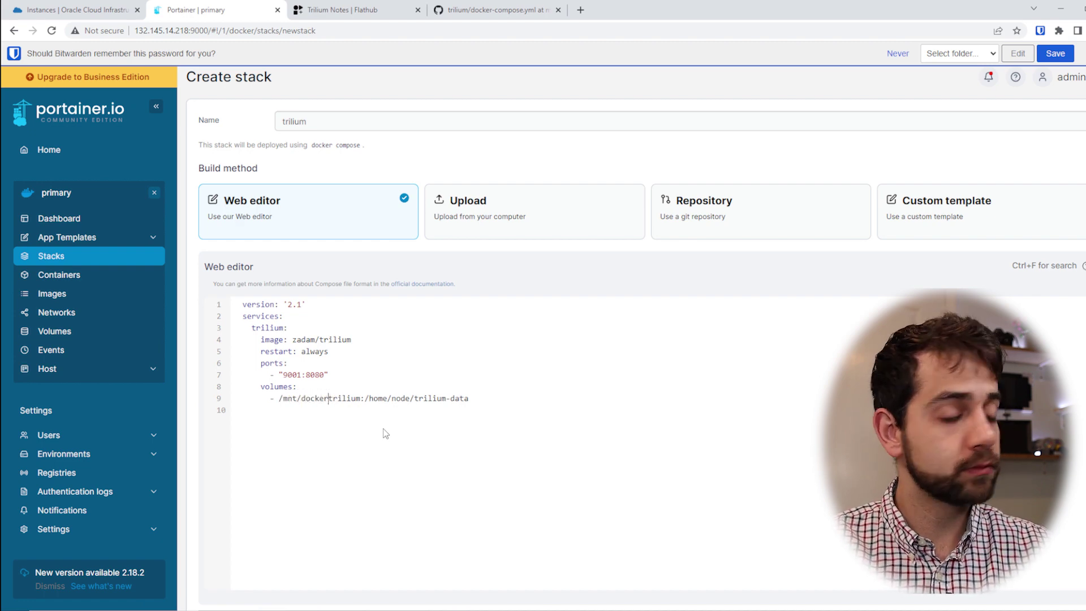
type("/")
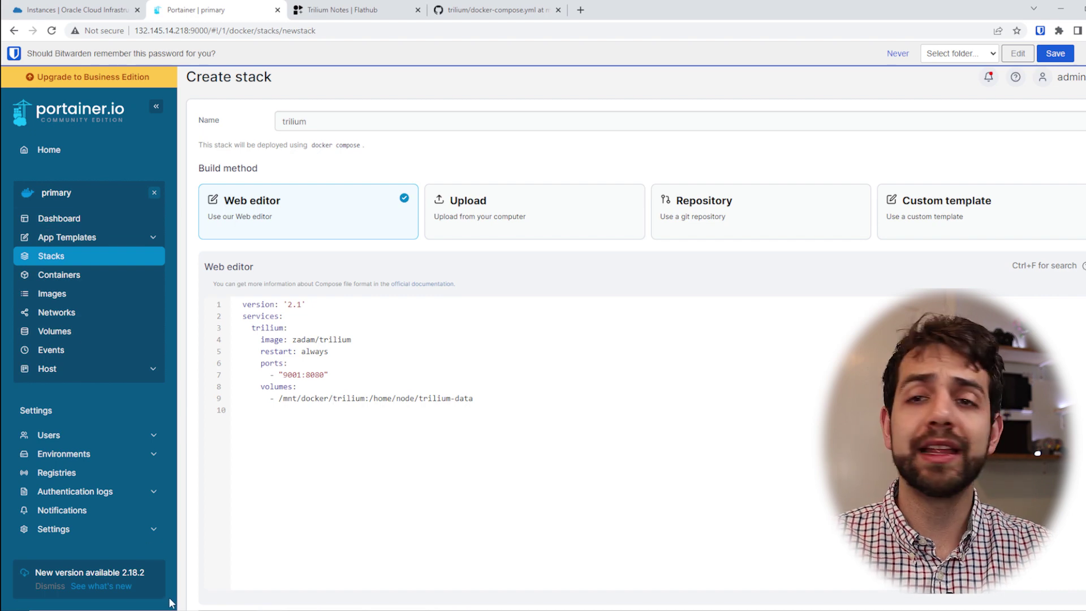
- Deploy the trilium stack
scroll(247, 512, "down", 5)
scroll(274, 607, "down", 1)
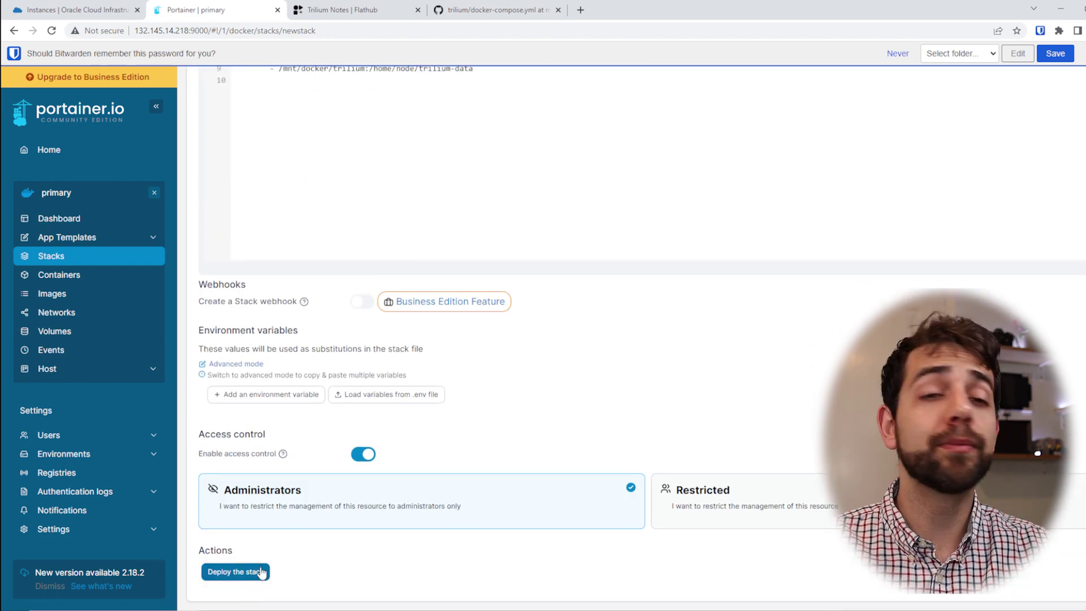
left_click(261, 572)
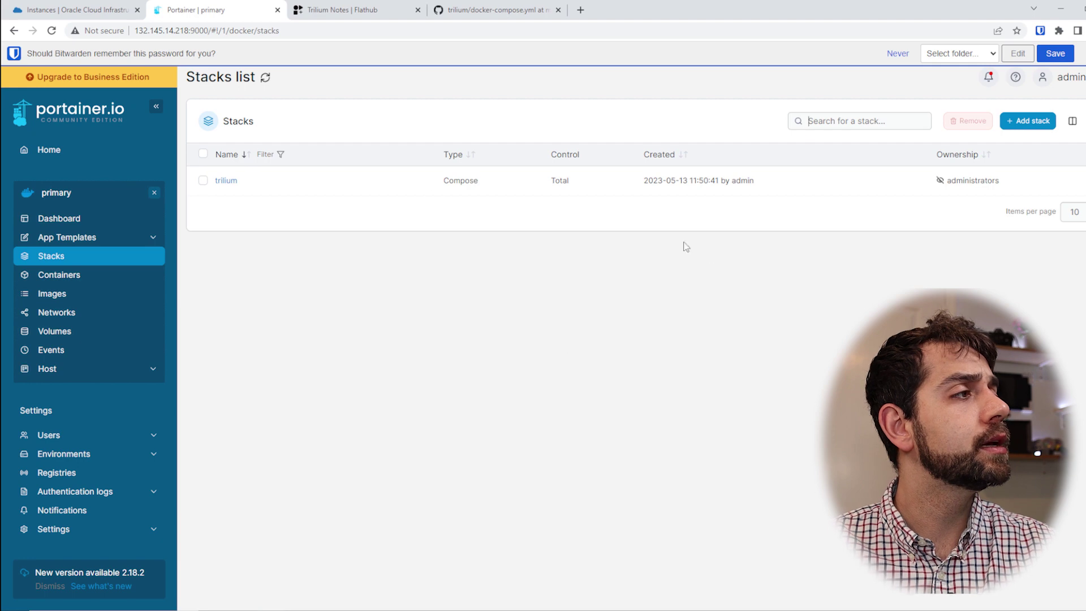
- Open the trilium-trilium-1 container's logs showing the server starting on port 8080
left_click(59, 277)
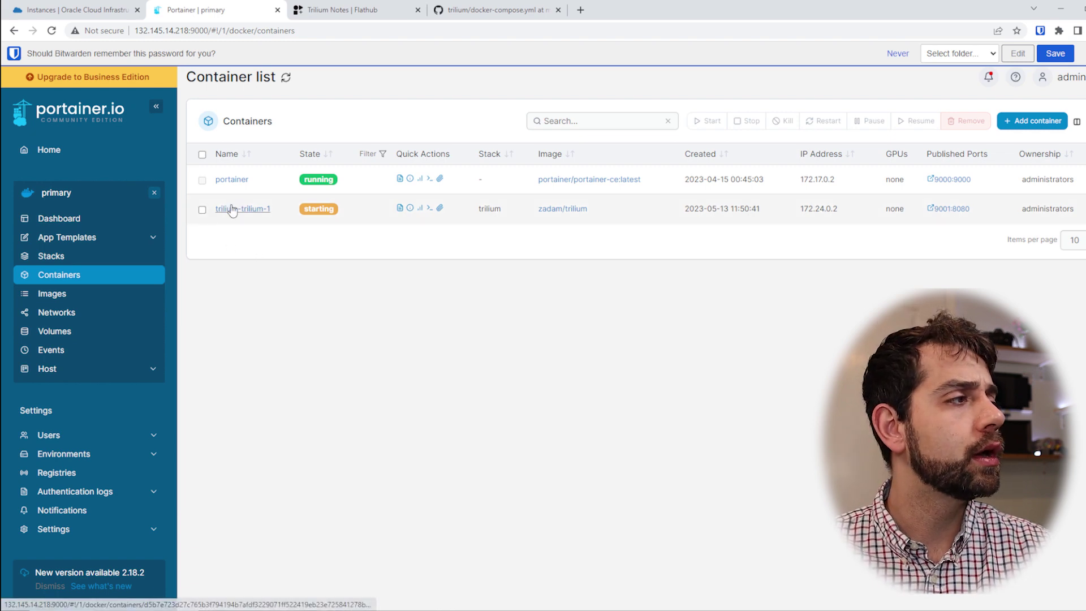
left_click(241, 209)
left_click(219, 417)
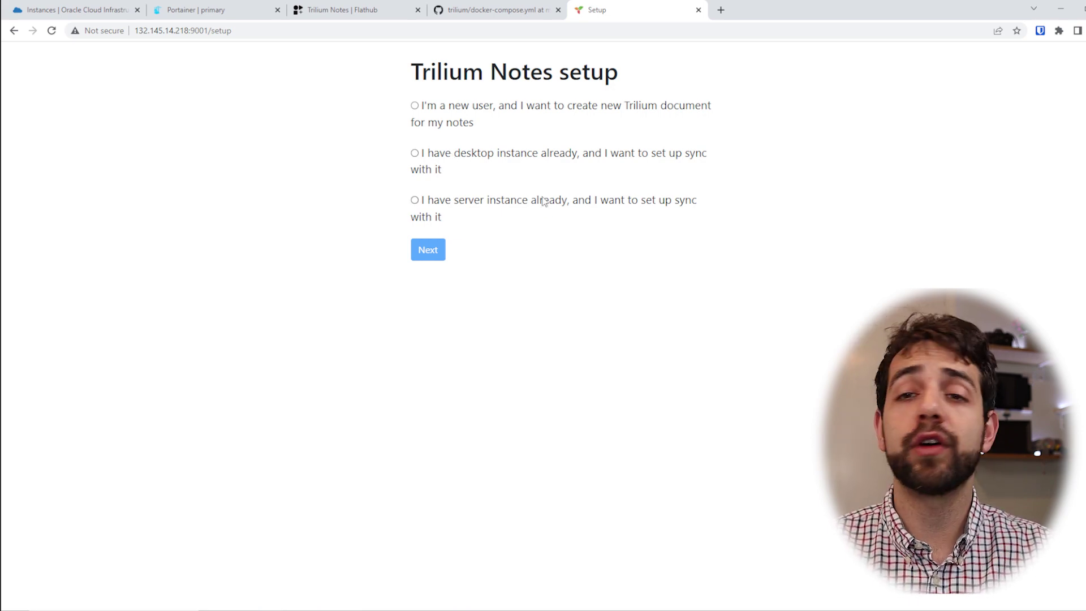
- Choose 'I'm a new user', then enter, confirm and save a new password
left_click(446, 110)
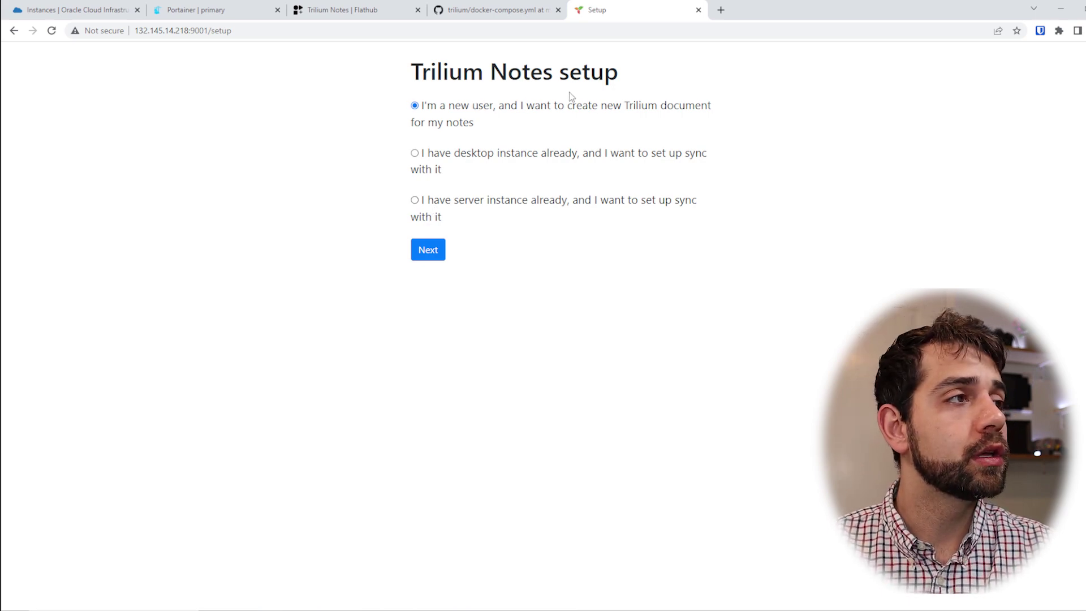
left_click(433, 251)
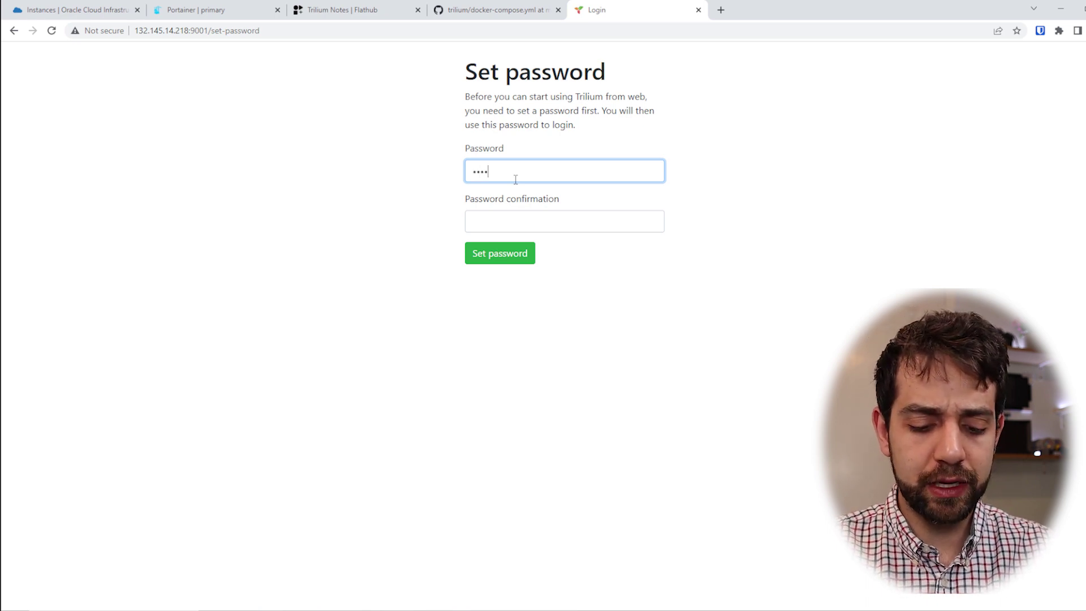
type("**")
key("Tab")
type("**")
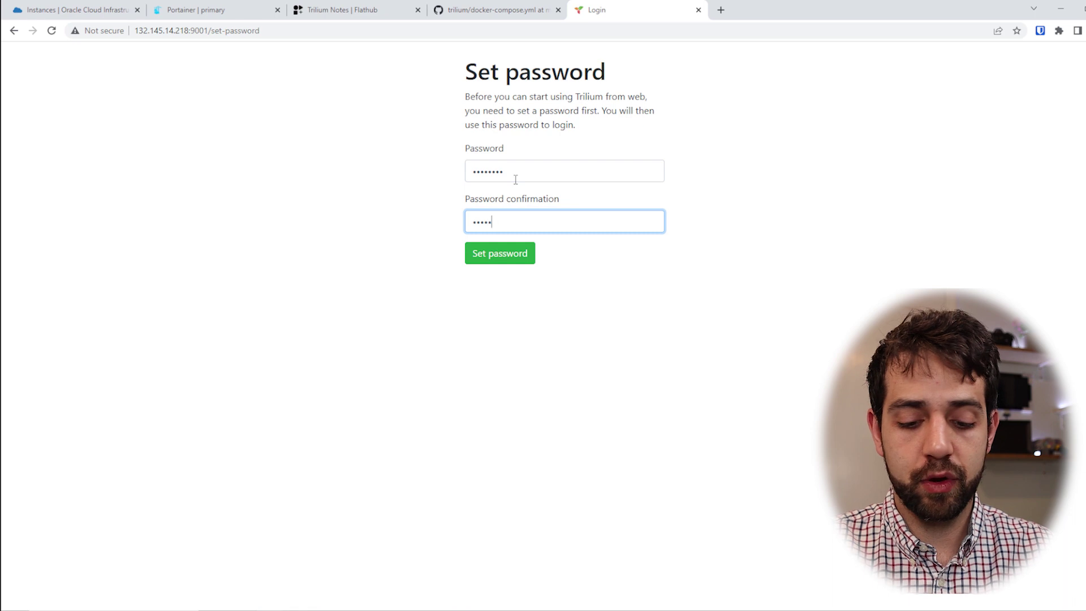
type("******")
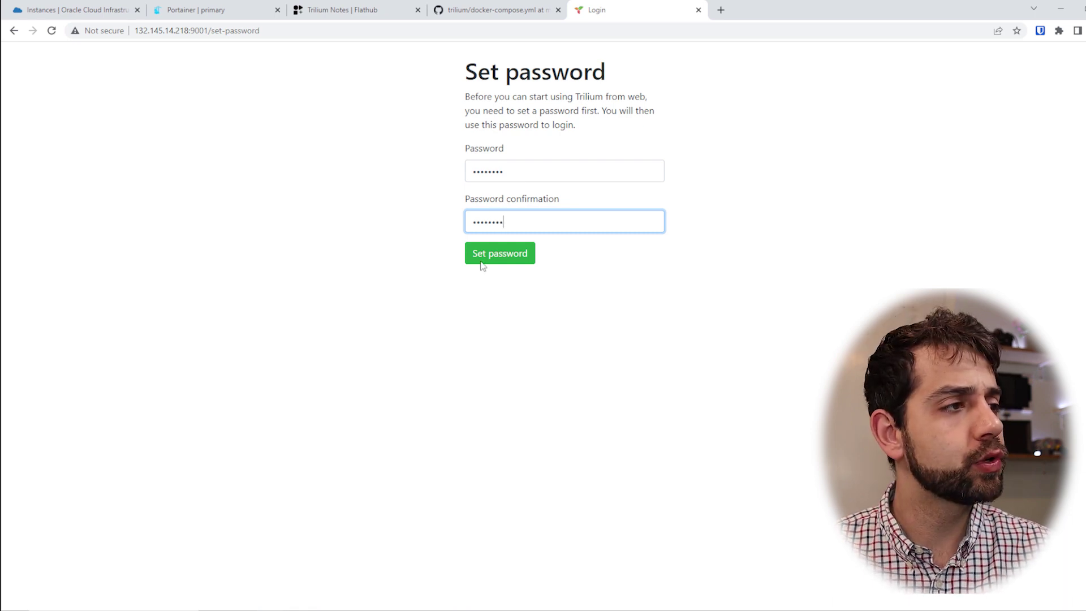
left_click(487, 258)
- Log in to Trilium with the new password
left_click(517, 123)
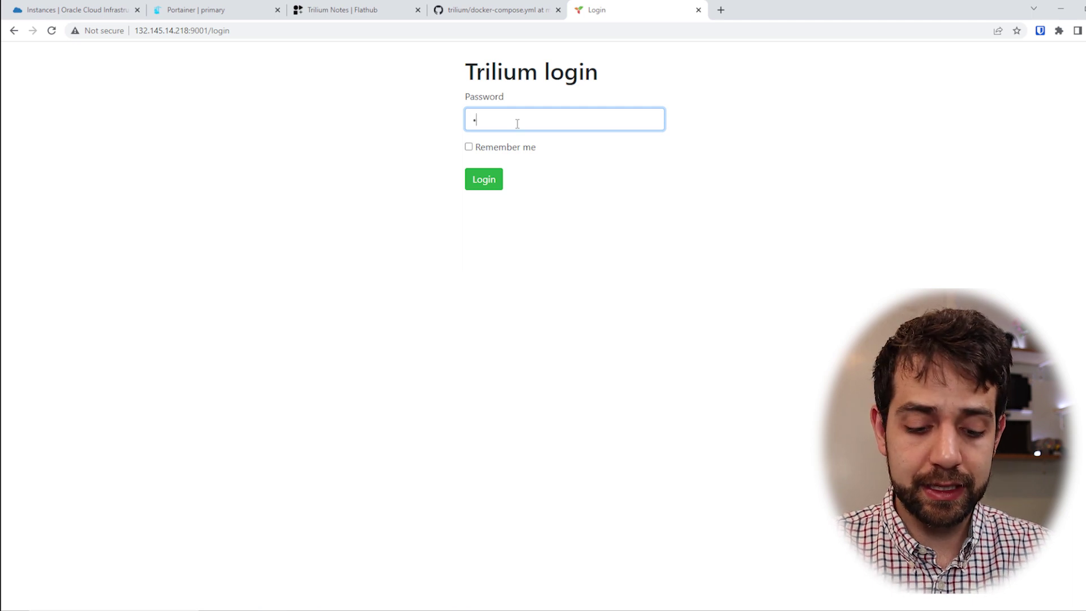
type("********")
key("Return")
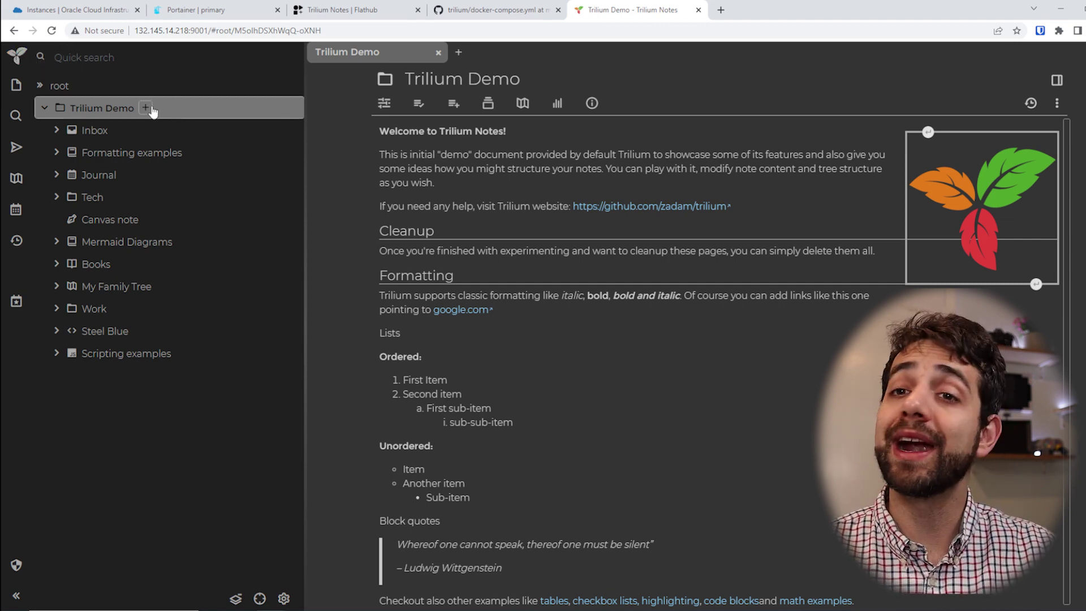
- Browse Inbox and the Formatting examples: School schedule, Checkbox lists, Highlighting, Code blocks, Math
left_click(117, 130)
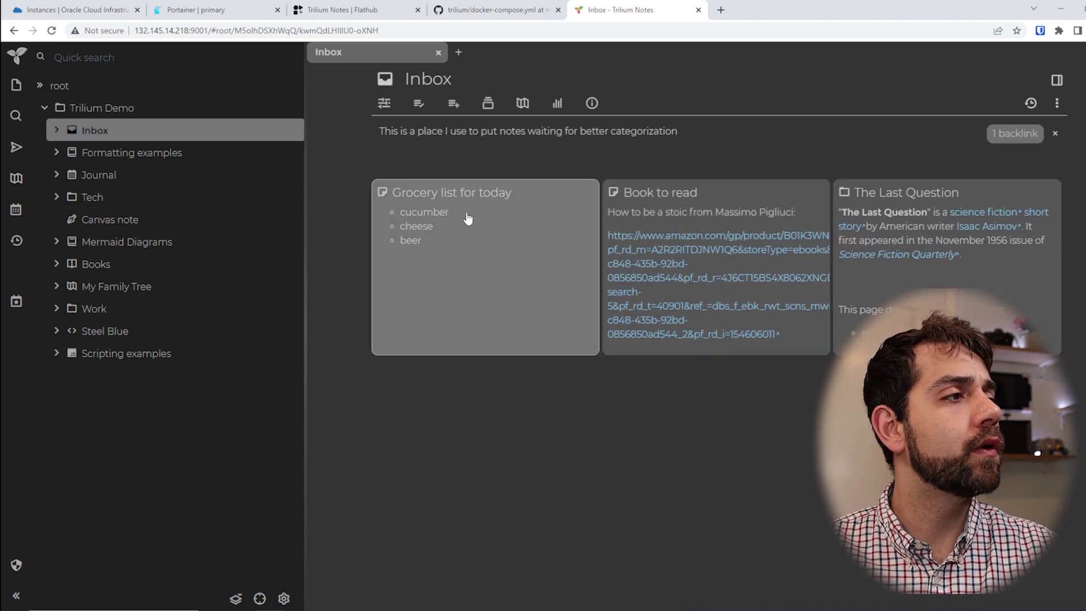
left_click(132, 153)
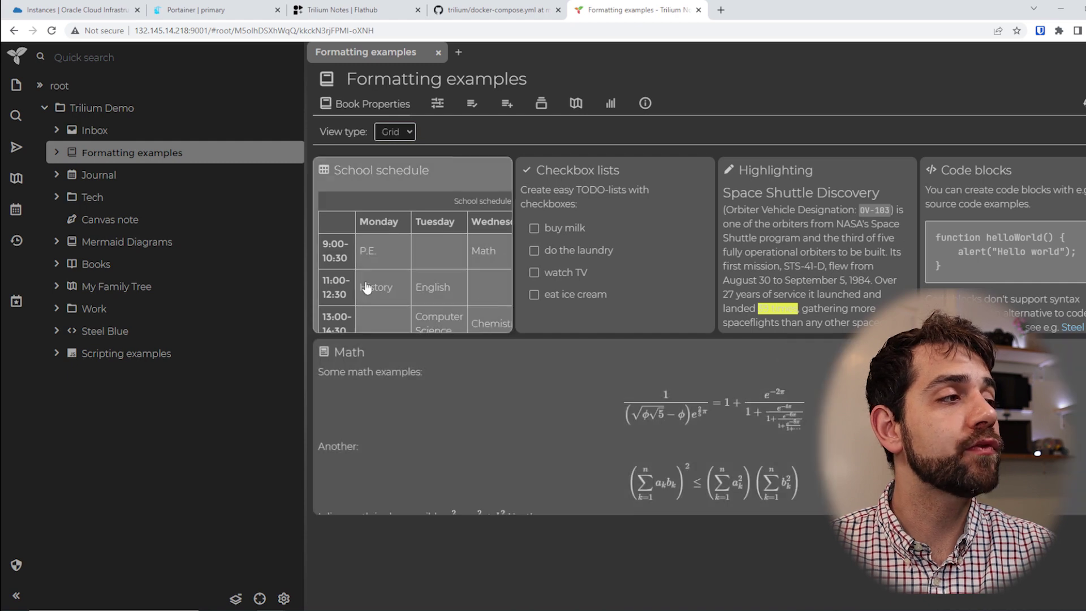
left_click(406, 281)
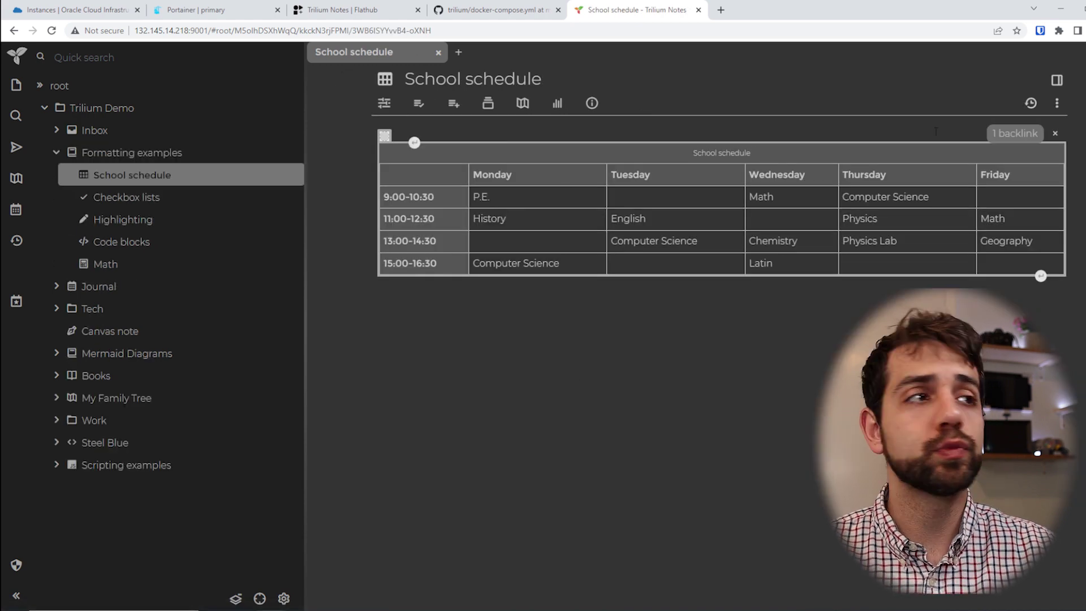
left_click(203, 196)
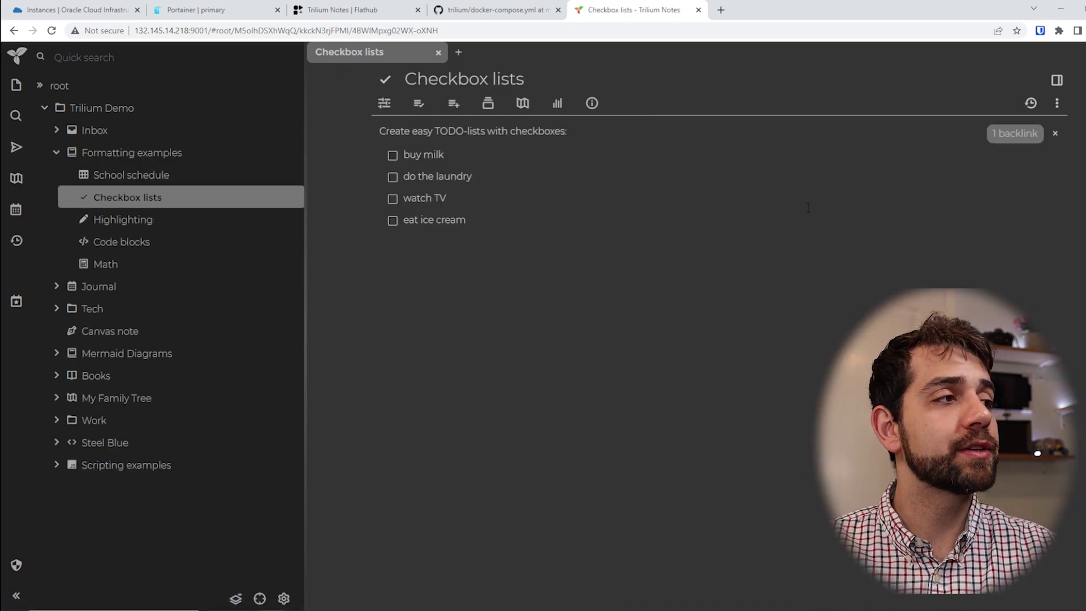
left_click(135, 221)
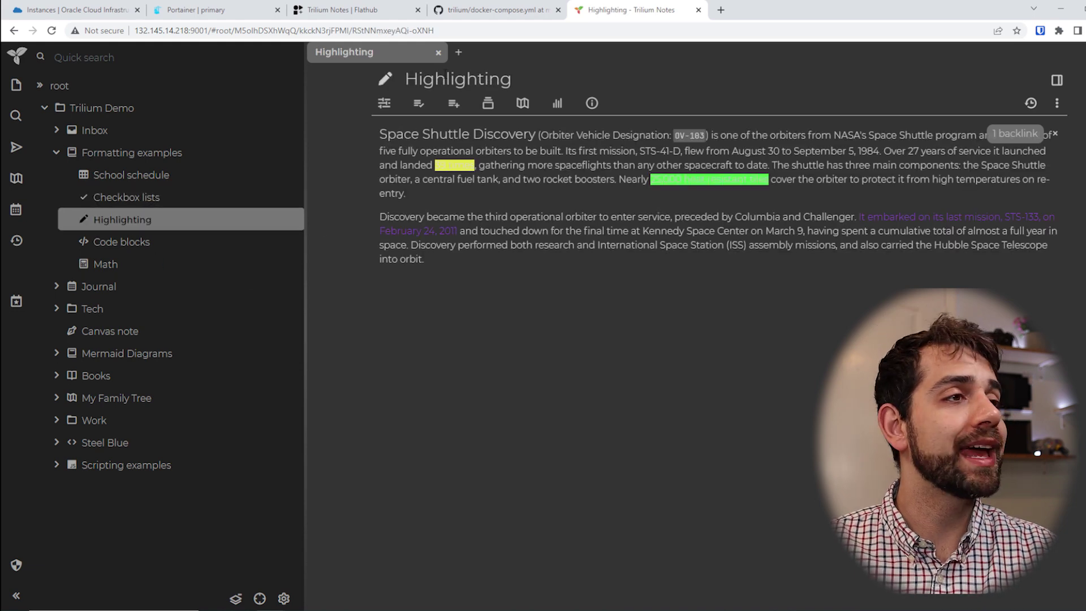
left_click(122, 244)
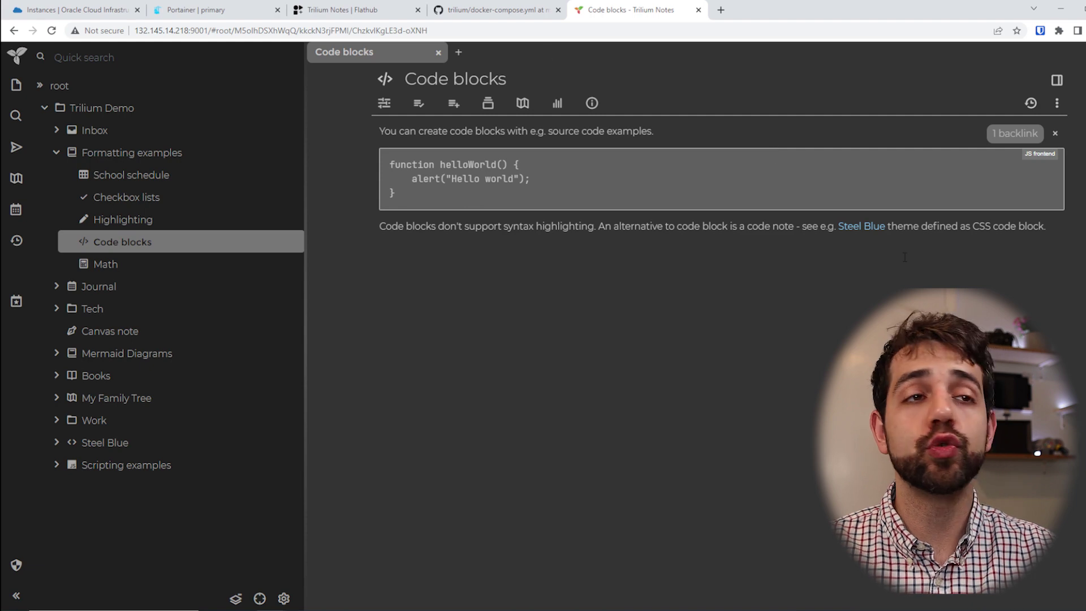
left_click(226, 264)
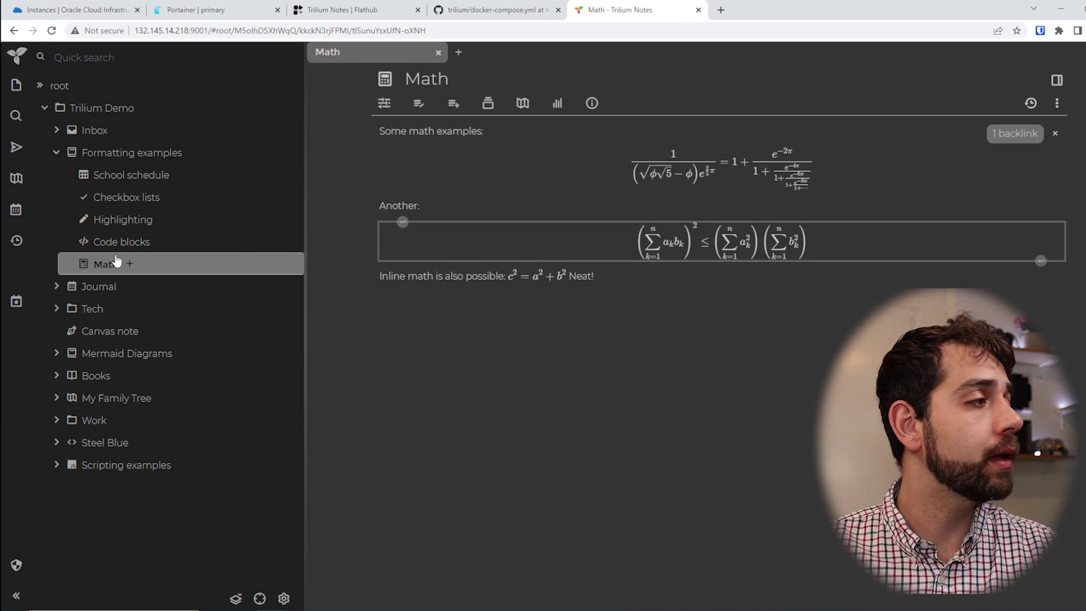
- Open Journal > 11 - November > 28 - Tuesday and its Christmas gift ideas note
left_click(56, 152)
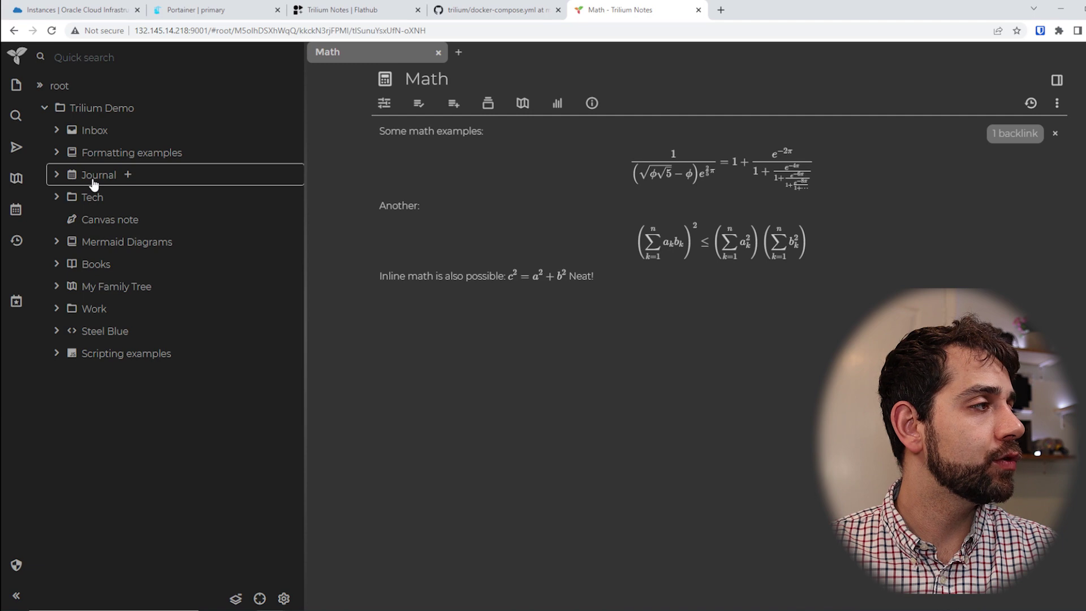
left_click(92, 176)
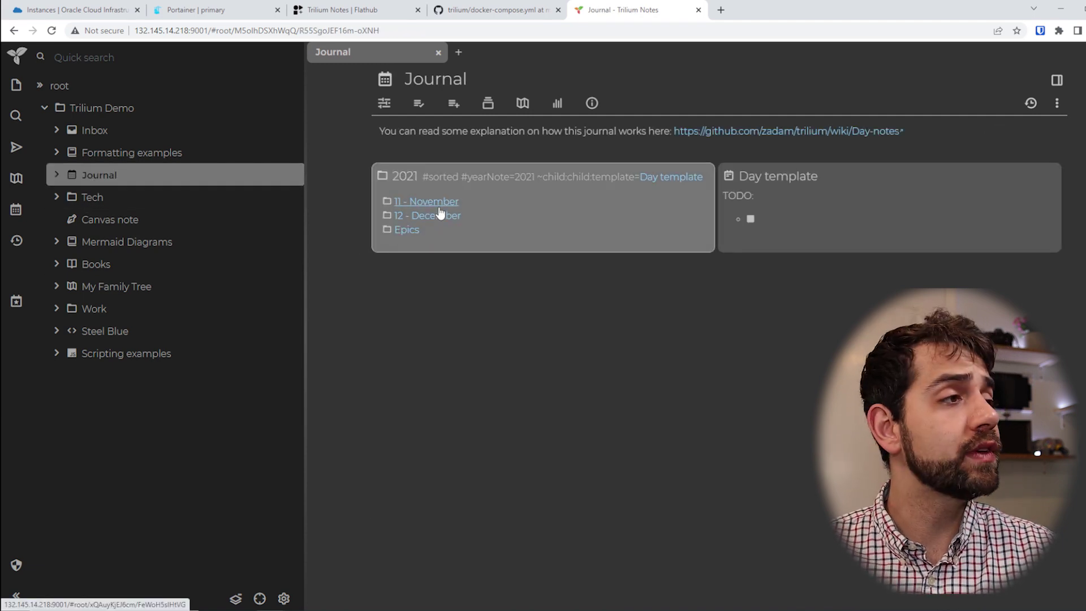
left_click(433, 202)
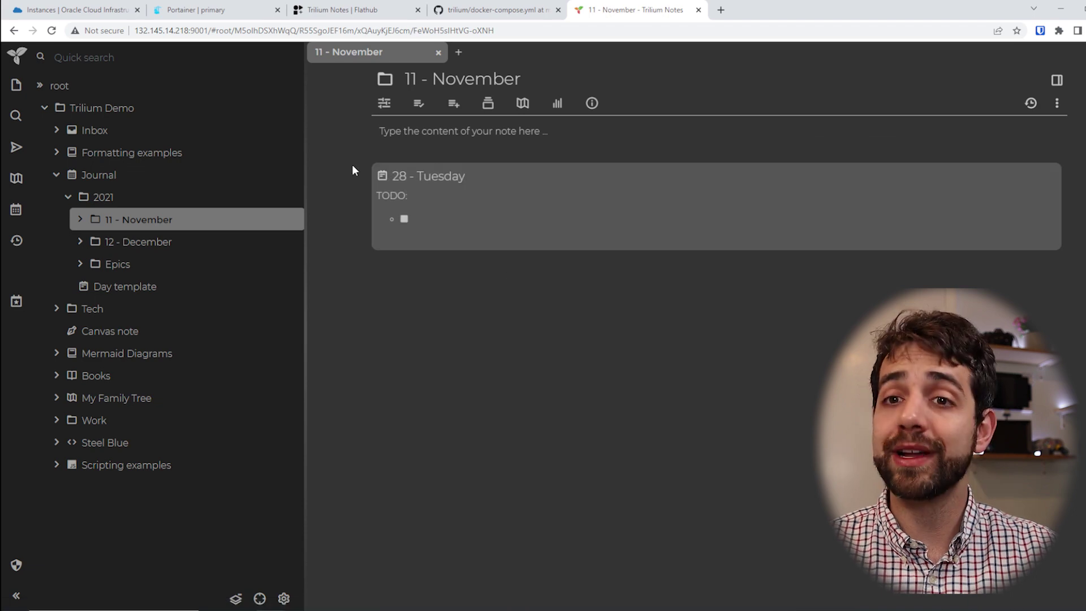
left_click(399, 221)
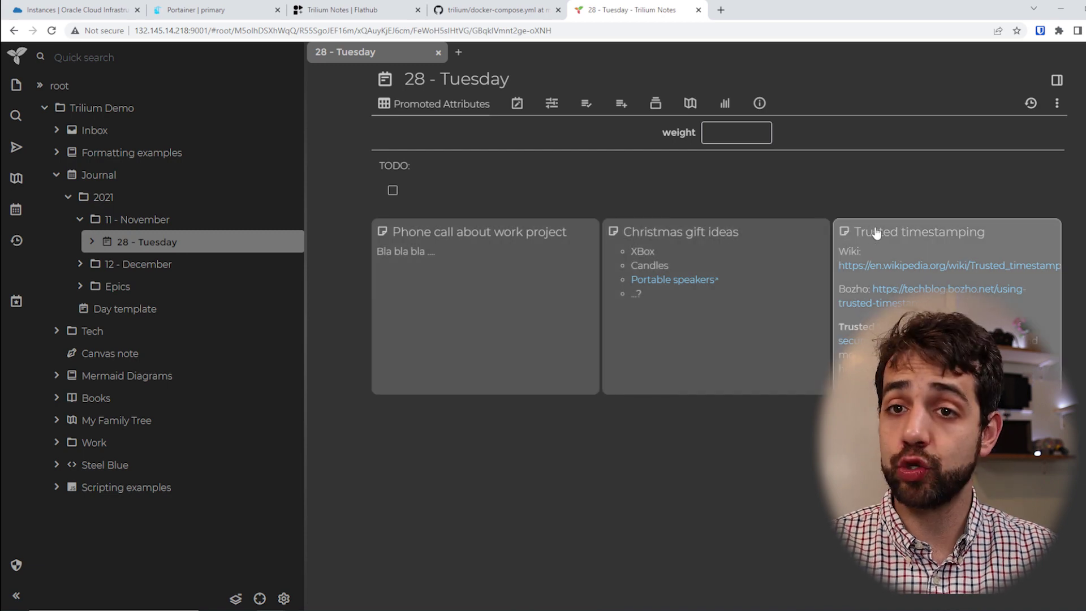
left_click(710, 256)
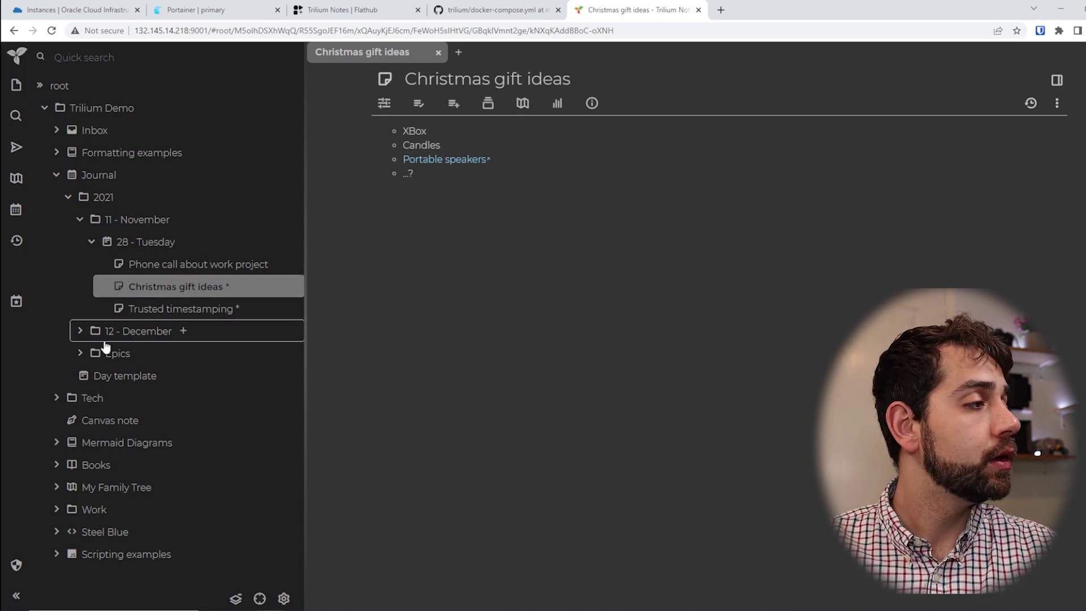
- Open the Day template note, list its 13 backlinks, then open the Tech note
left_click(79, 220)
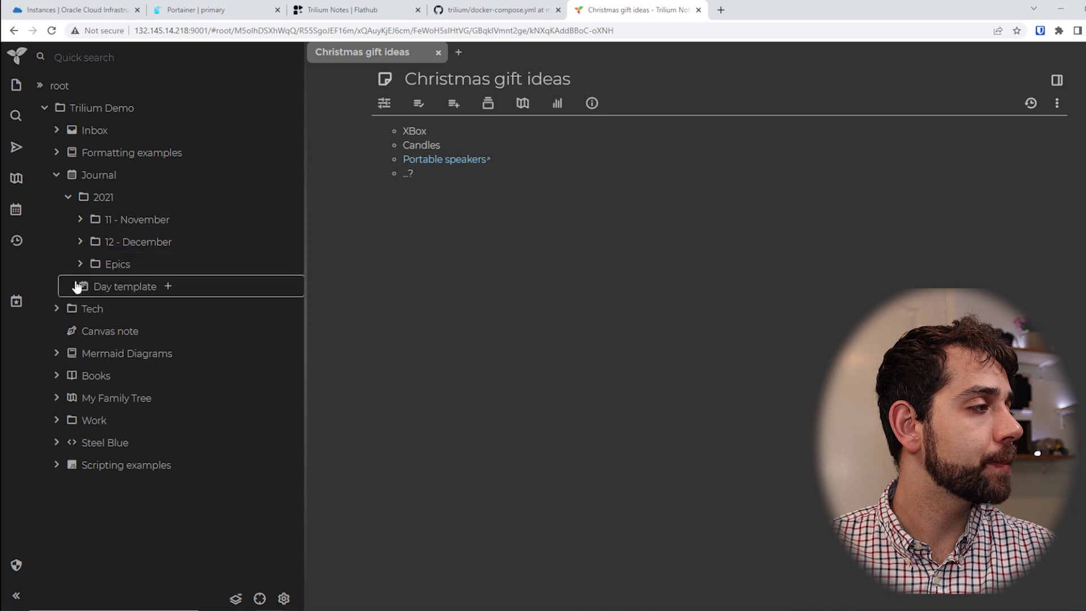
left_click(117, 287)
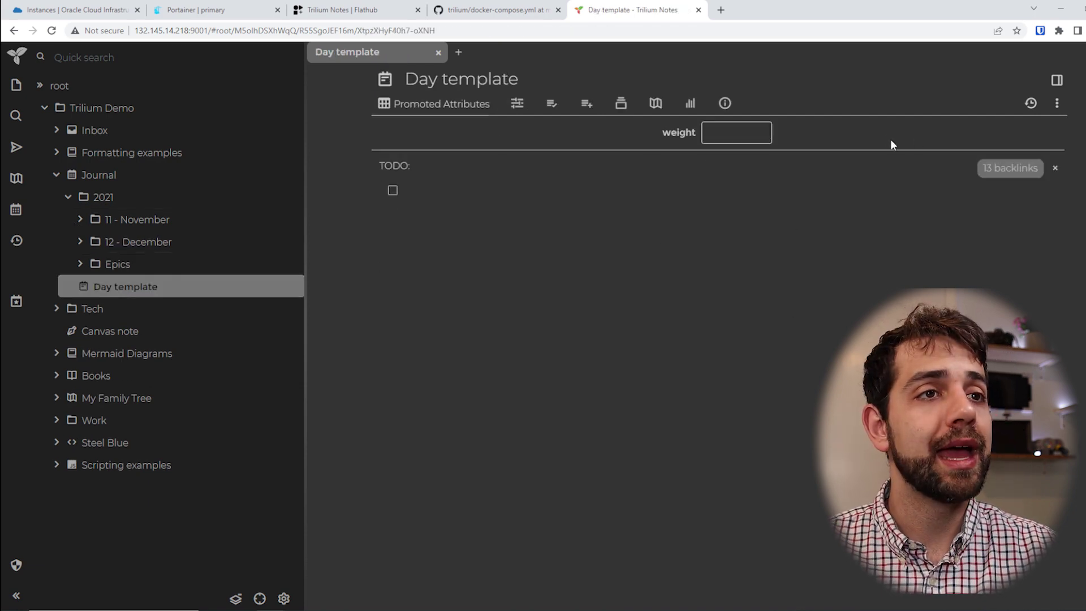
left_click(1026, 172)
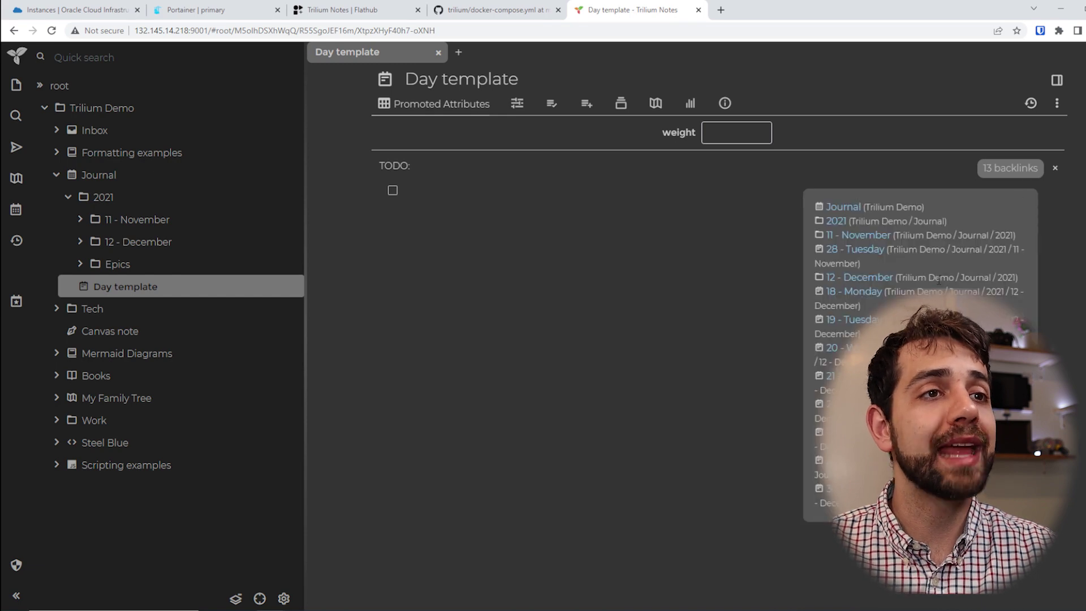
left_click(91, 309)
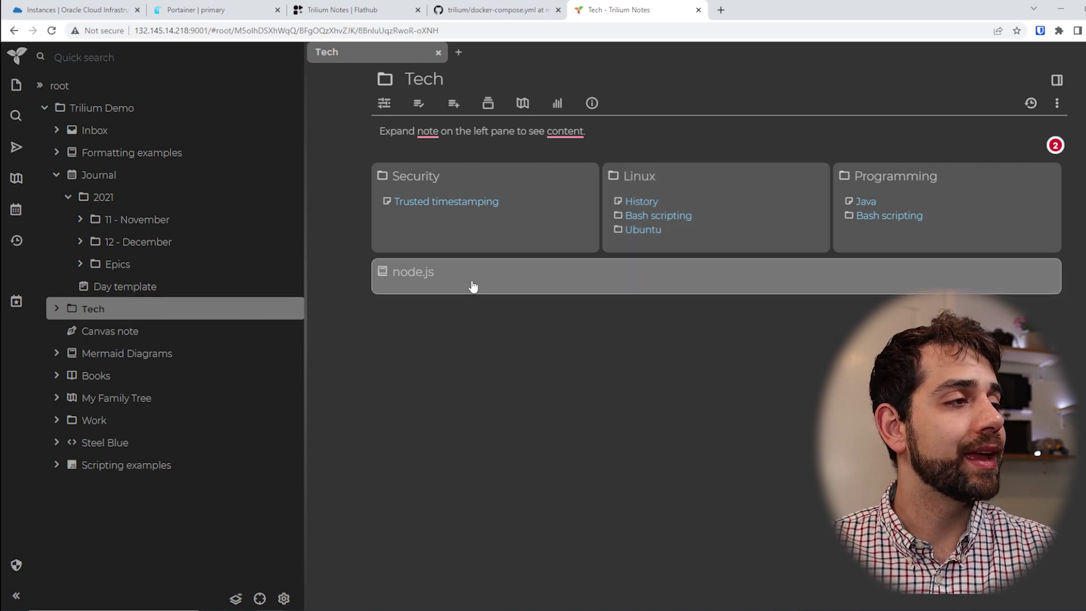
- Open node.js, then Mermaid Diagrams and its Sequence diagram note
left_click(474, 285)
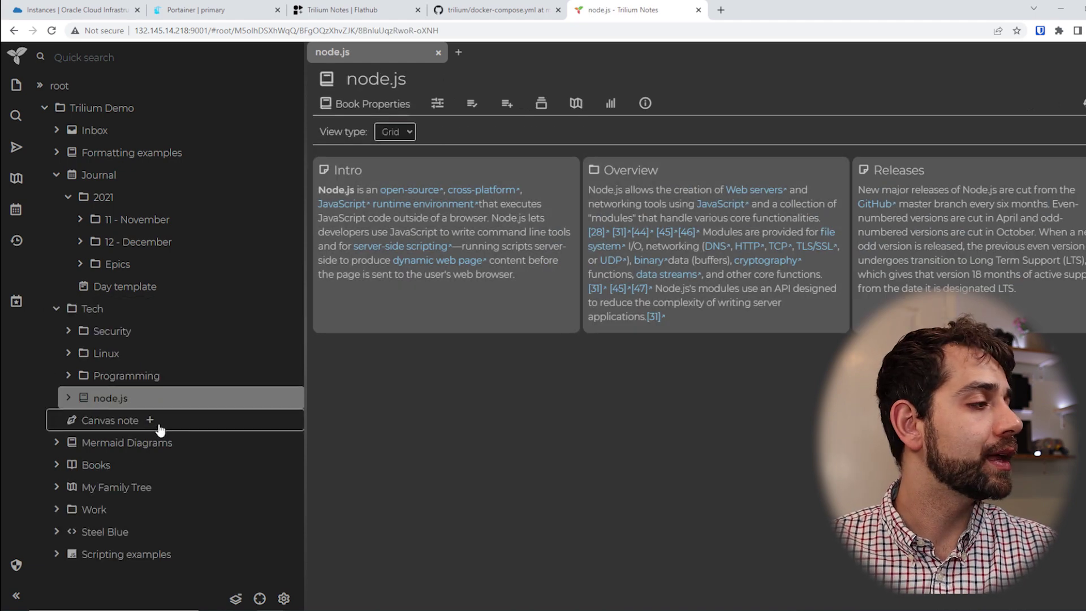
left_click(138, 461)
left_click(110, 443)
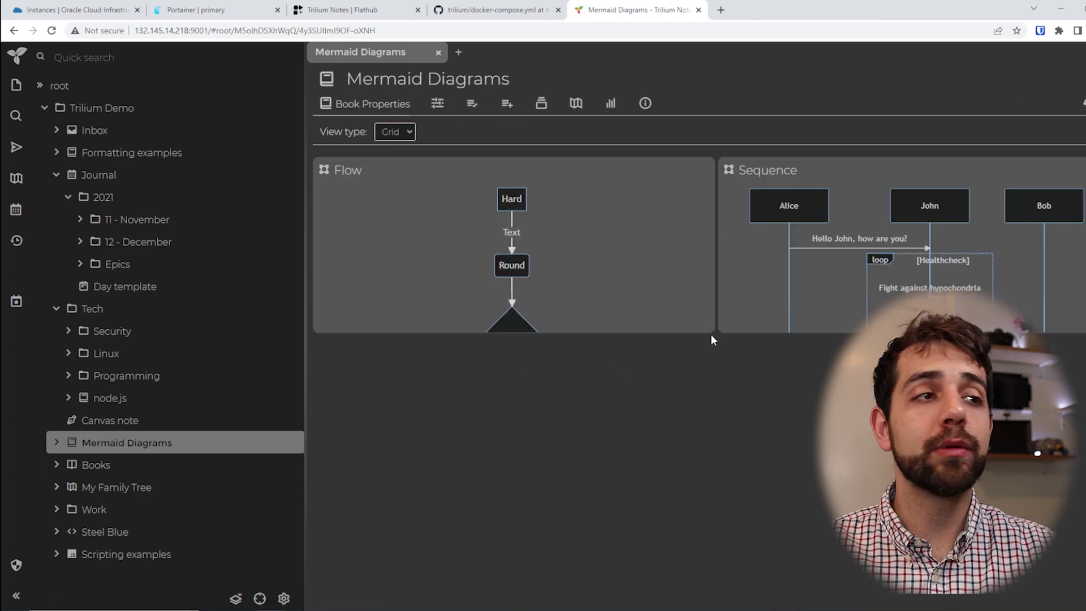
right_click(584, 254)
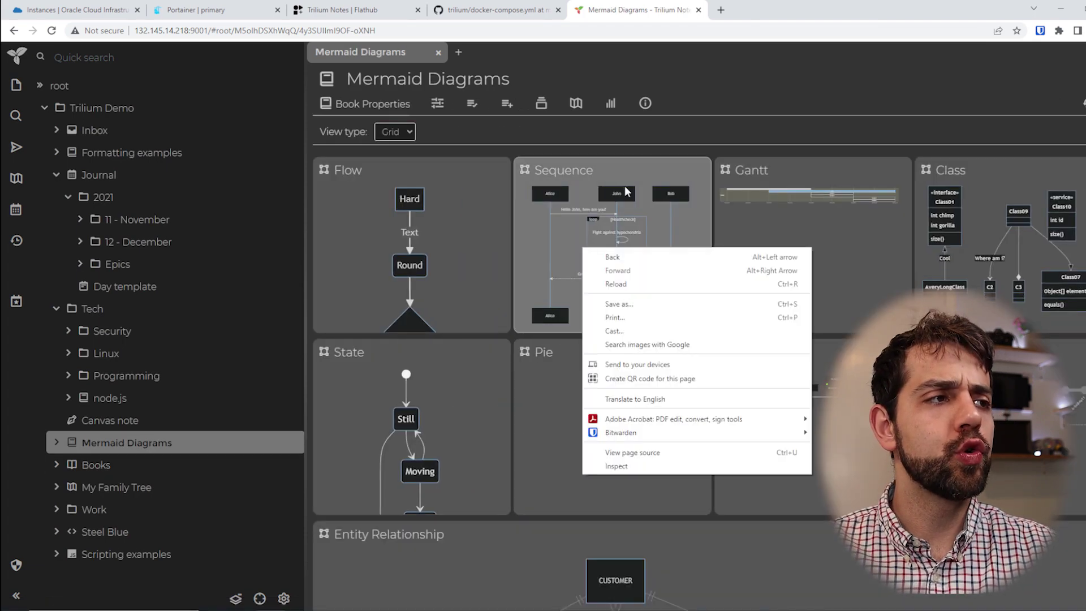
left_click(647, 172)
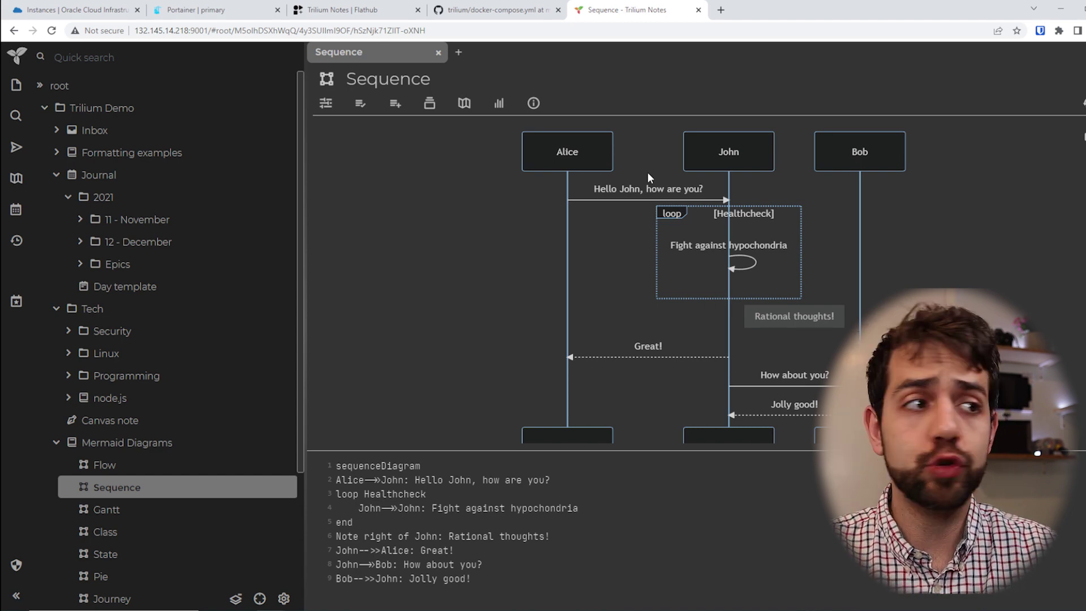
- Collapse Mermaid Diagrams and open the Books note's Book template
left_click(56, 442)
left_click(96, 467)
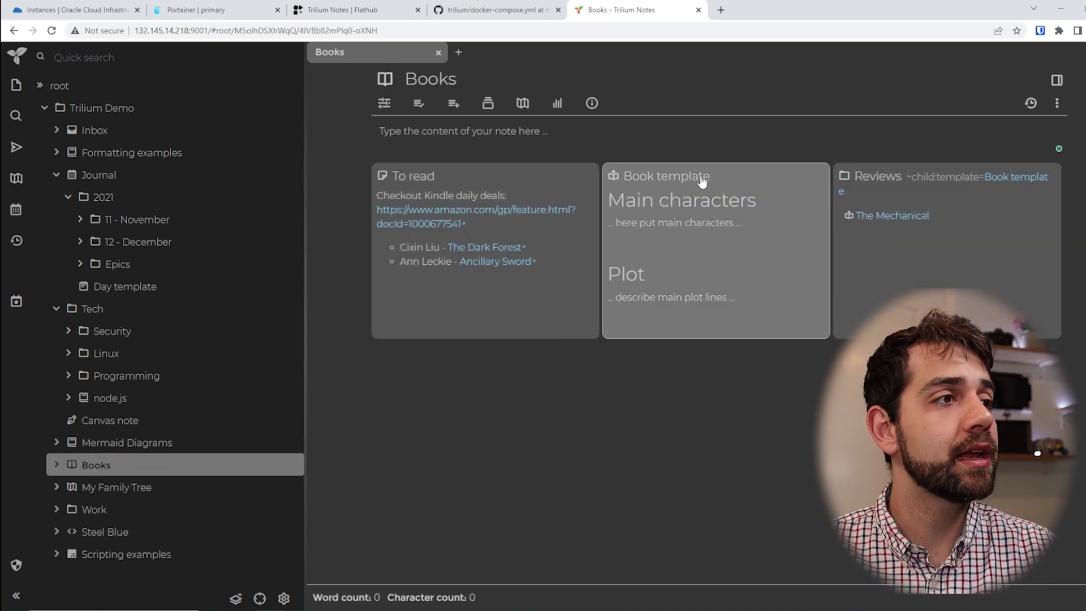
left_click(669, 238)
scroll(441, 384, "down", 1)
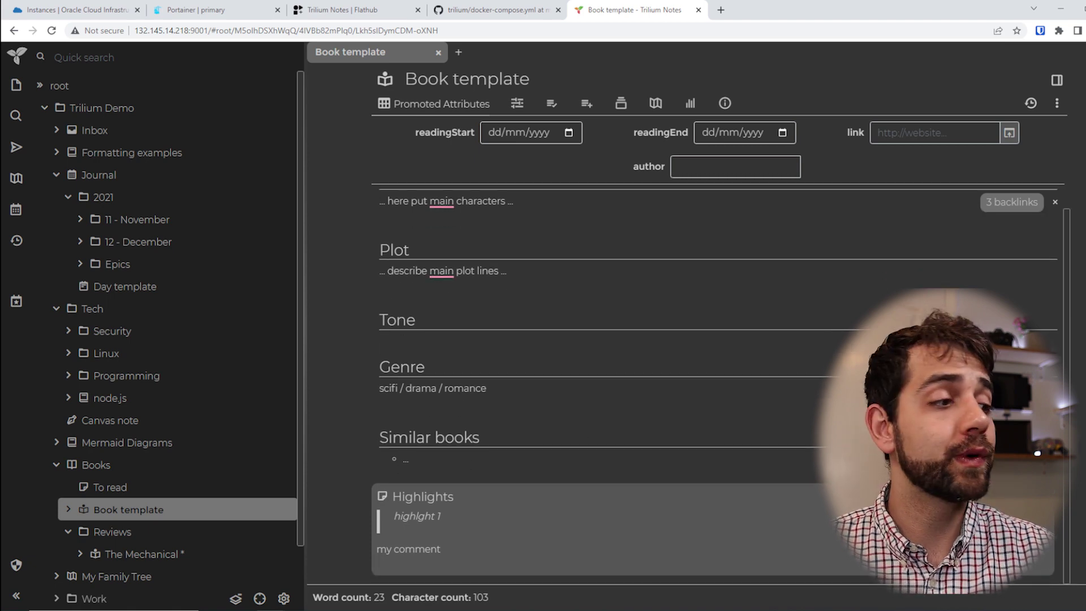
- View the My Family Tree relation map, then open the Projects note under Work
left_click(106, 575)
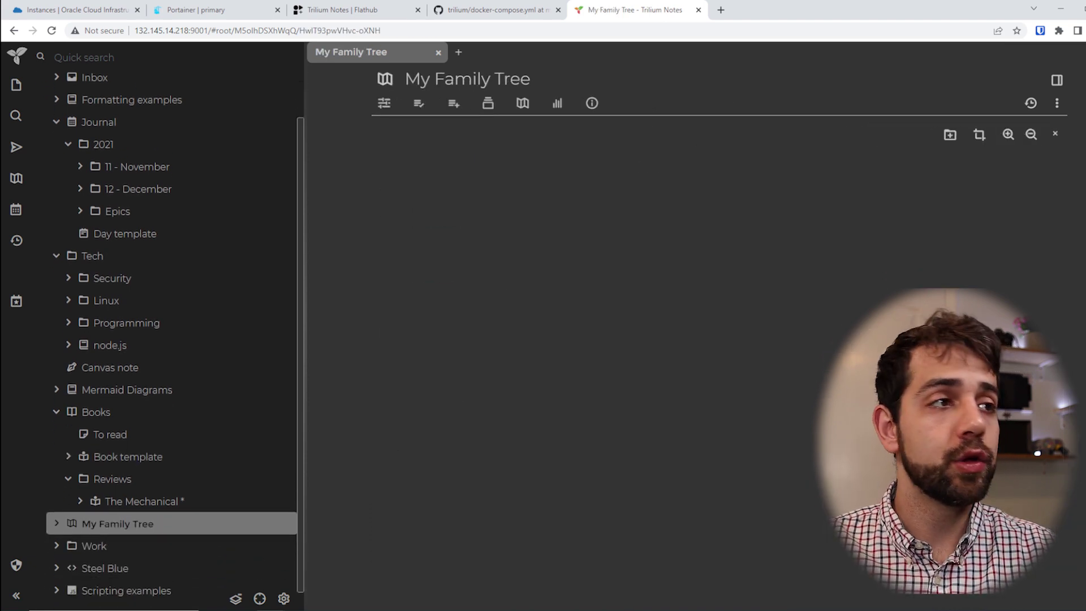
mouse_move(480, 190)
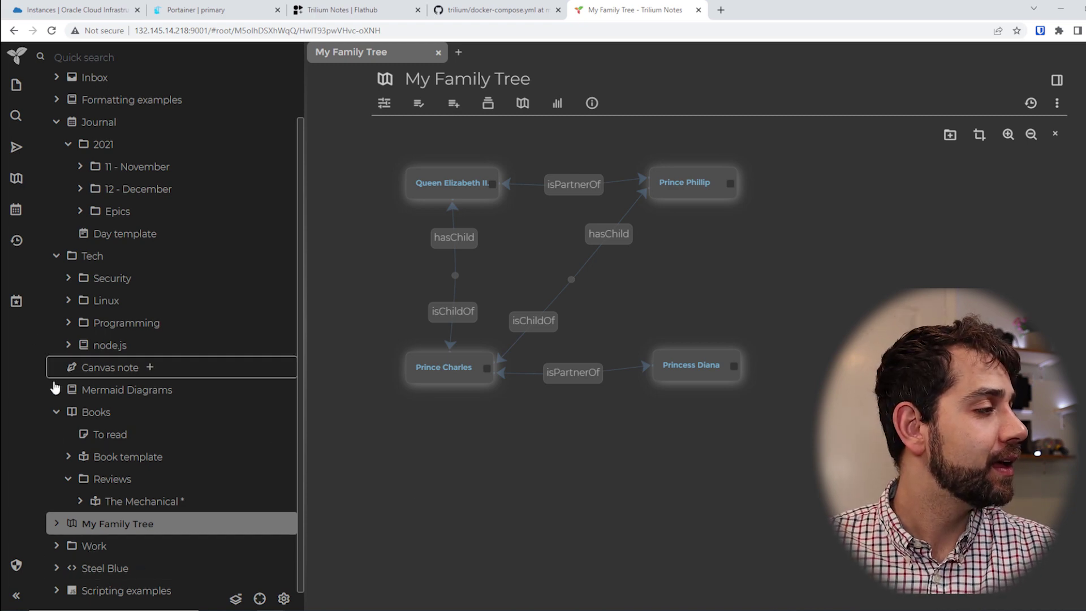
left_click(57, 423)
left_click(108, 514)
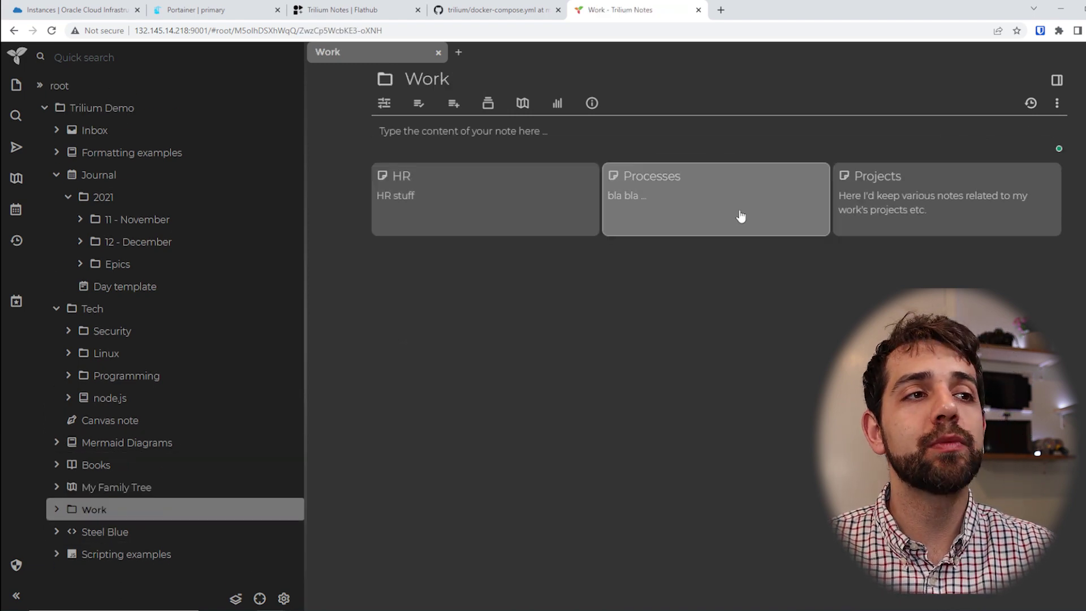
left_click(889, 195)
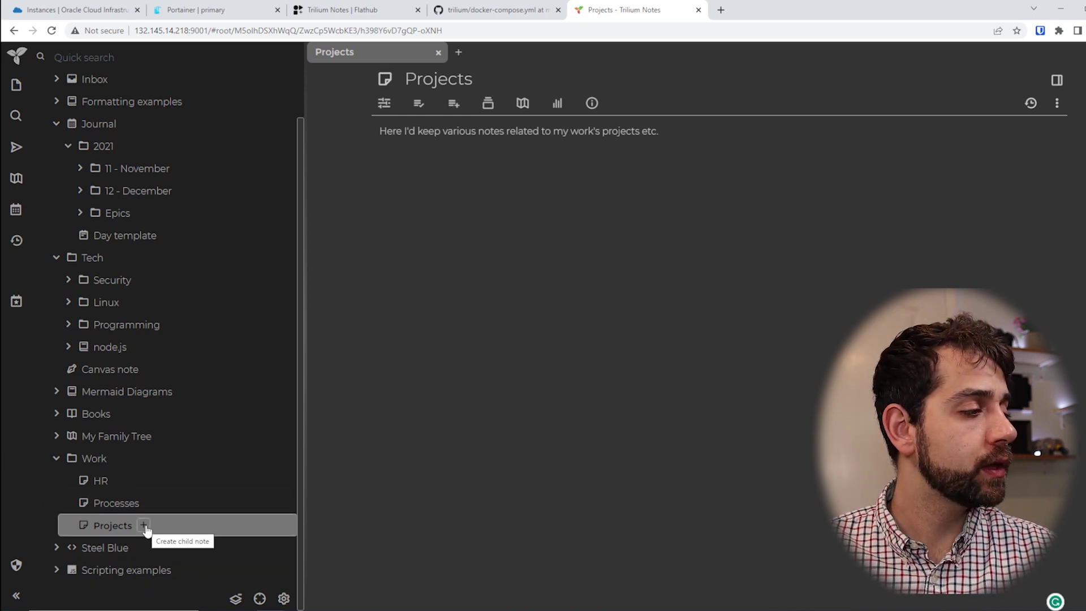
- Add a child note 'new note' under Projects and start typing test text in Projects
left_click(144, 526)
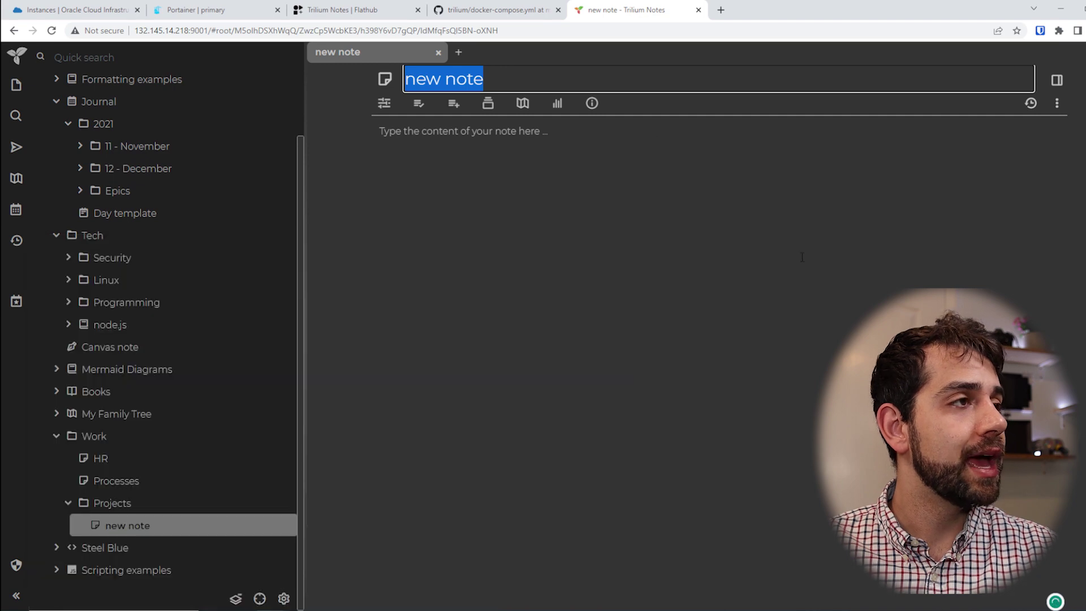
left_click(93, 508)
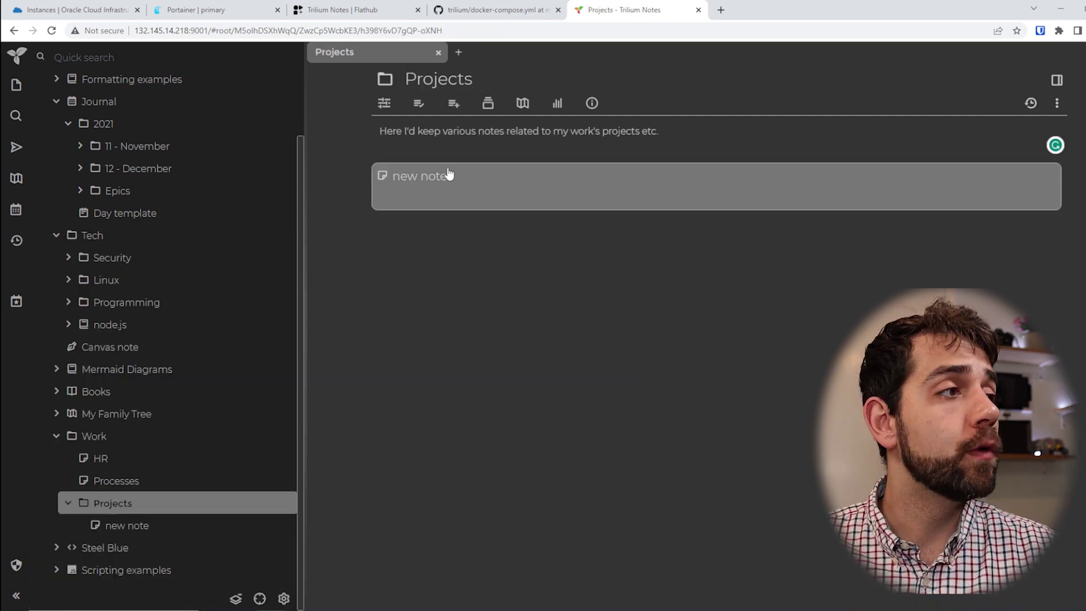
type("jhasdbfklsnadkflnaskd;fnbkja")
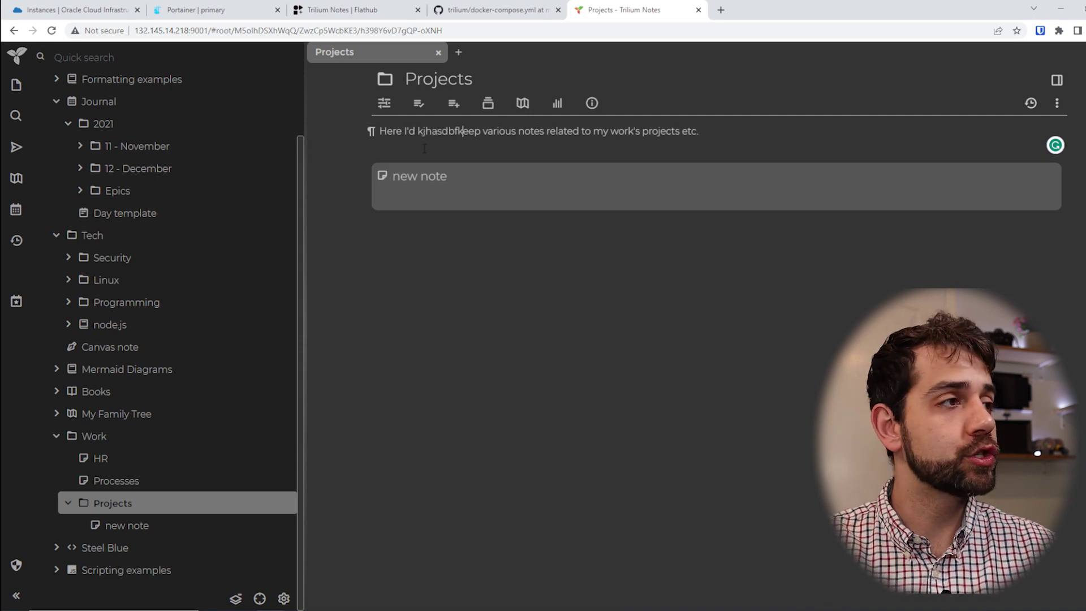
- Add two more lines of random test text, then open the Scripting examples note
key("Return")
key("Return")
type("dslkjfhakldsjhflka")
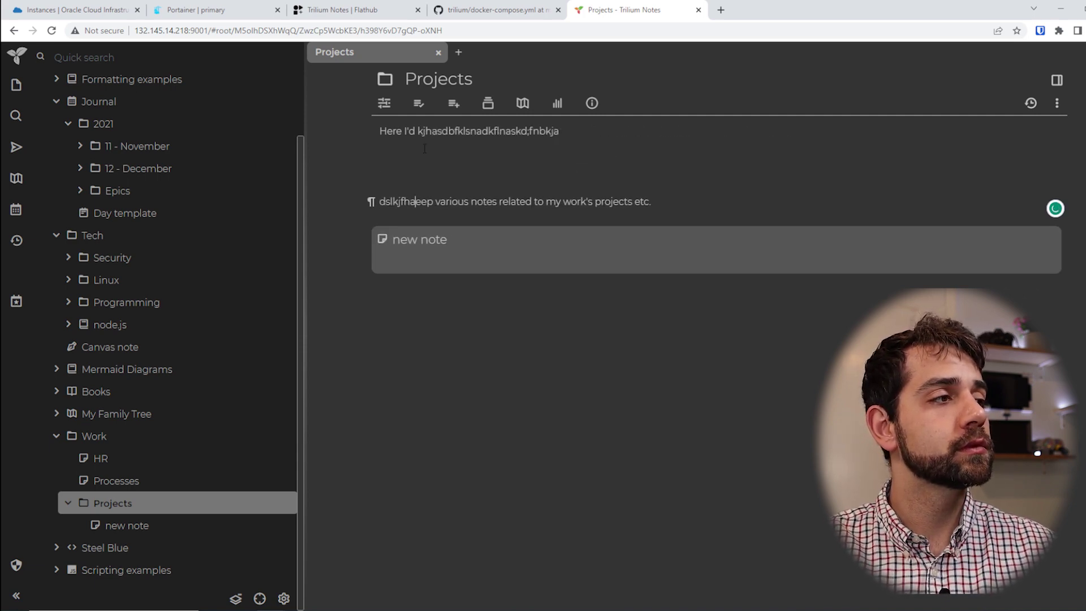
key("Return")
key("Return")
type("lsdkhfa;")
key("Return")
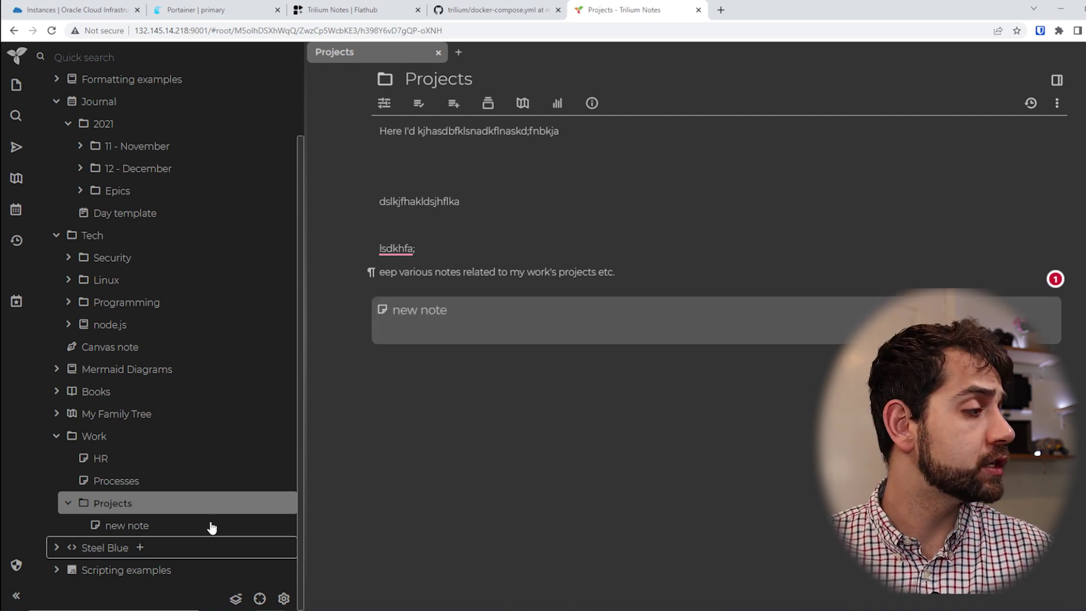
left_click(100, 570)
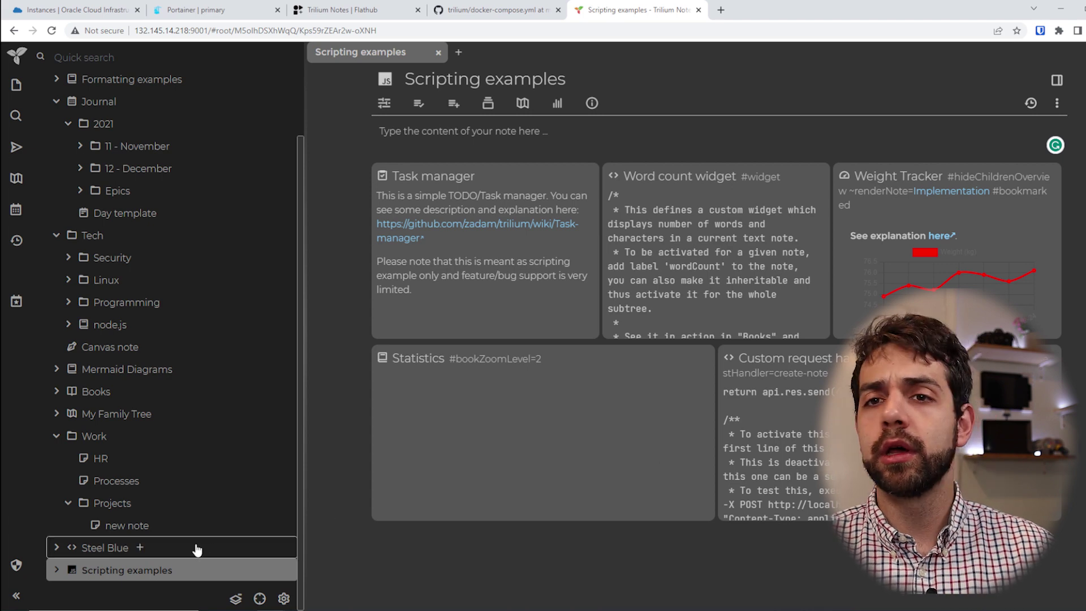
- From the Trilium logo menu, switch to the mobile version, then go to Options
left_click(19, 61)
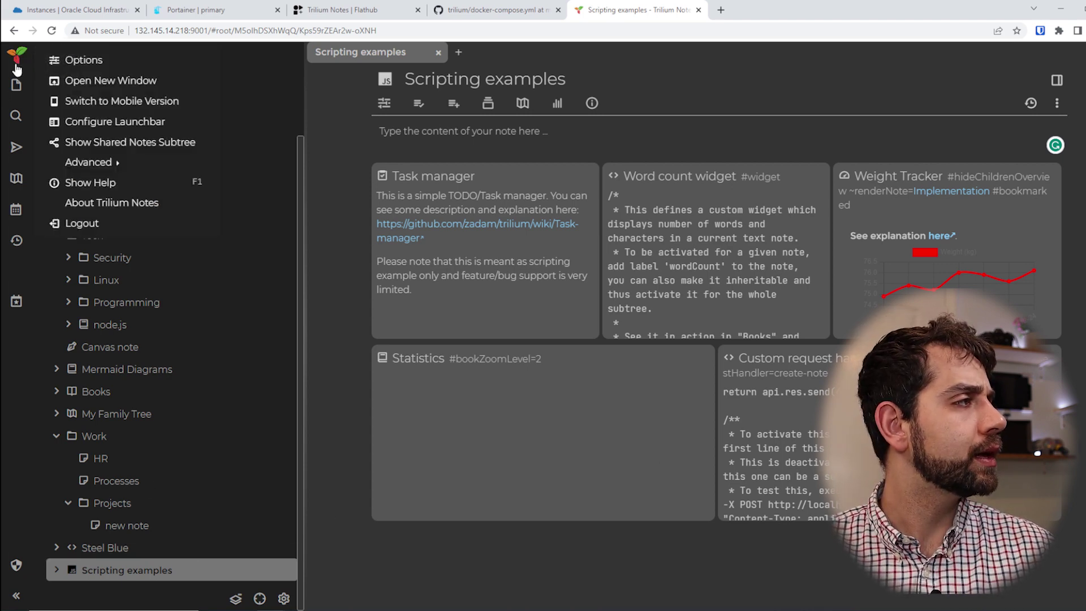
left_click(108, 105)
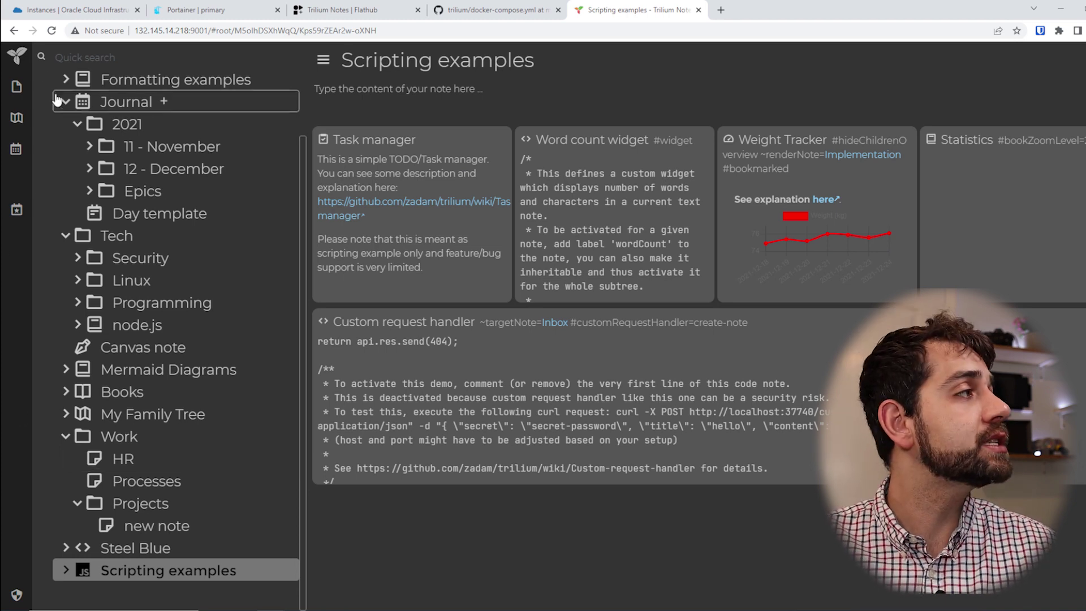
left_click(17, 55)
left_click(97, 63)
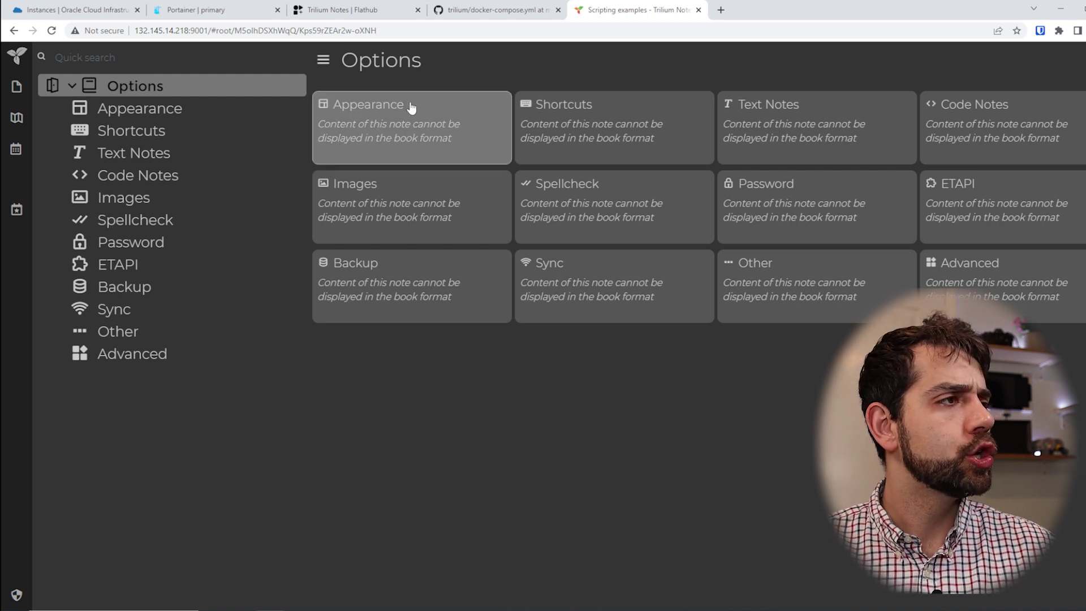
- Browse the Shortcuts settings page, scrolling through the keyboard shortcut list
left_click(565, 111)
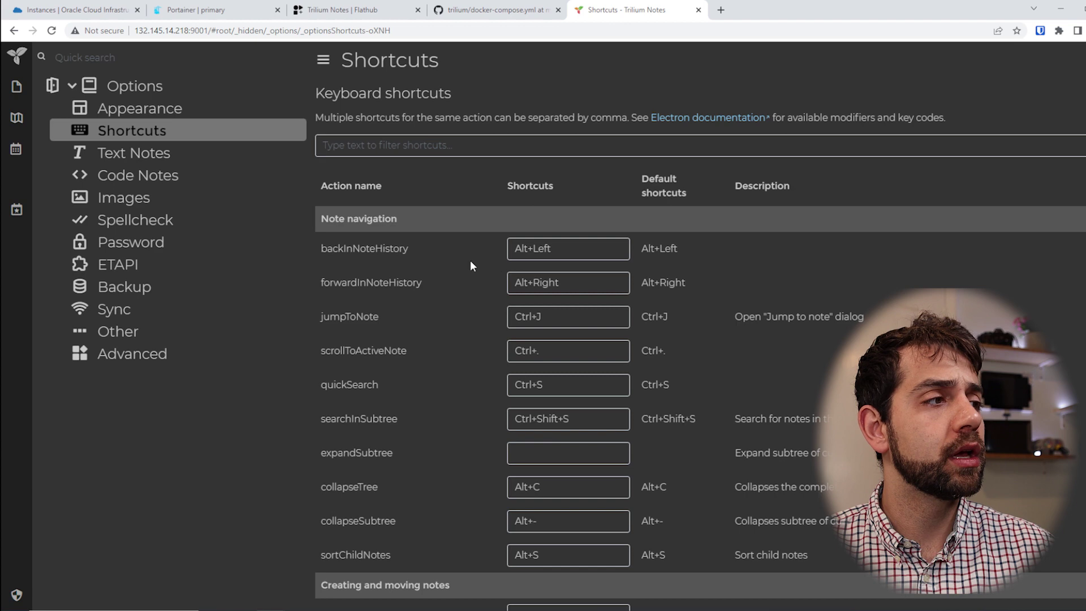
left_click_drag(343, 249, 408, 248)
left_click(566, 269)
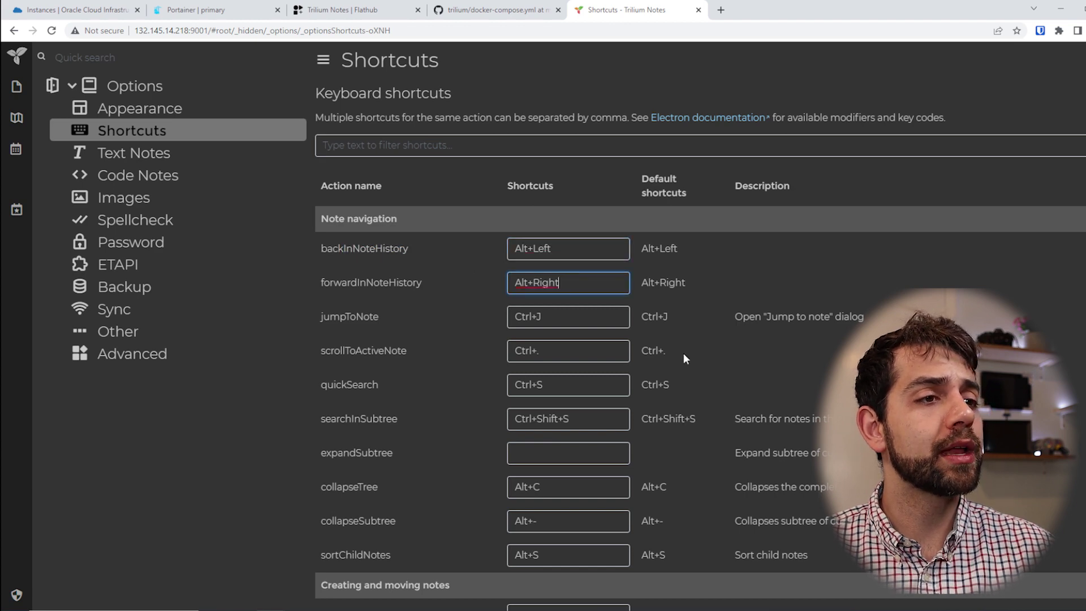
scroll(683, 353, "down", 7)
scroll(684, 358, "down", 5)
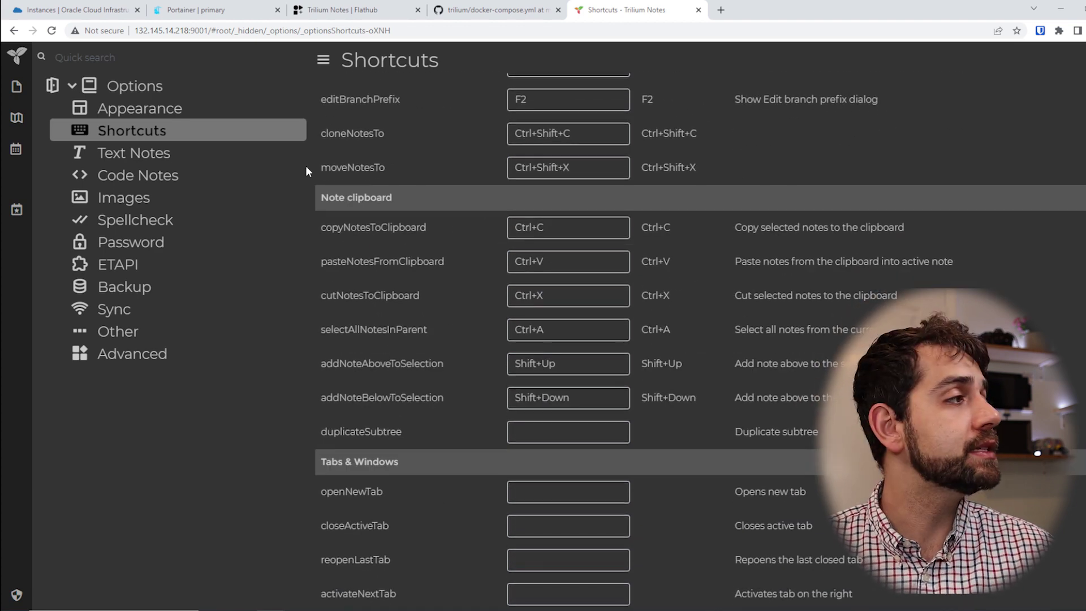
- Look through the Text Notes, Password, Sync, ETAPI and Backup settings pages
left_click(181, 154)
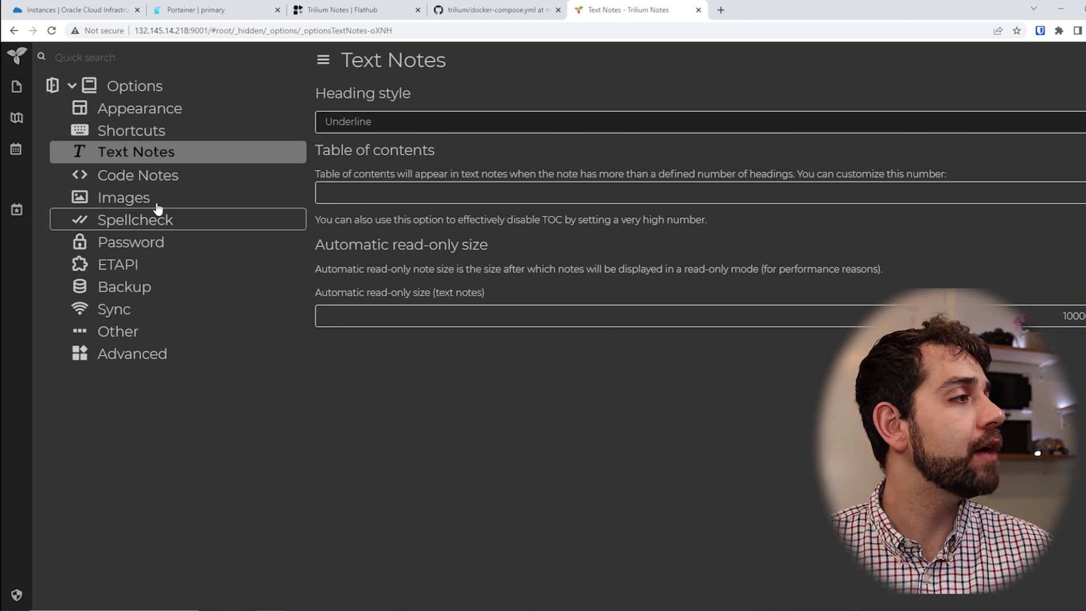
left_click(140, 251)
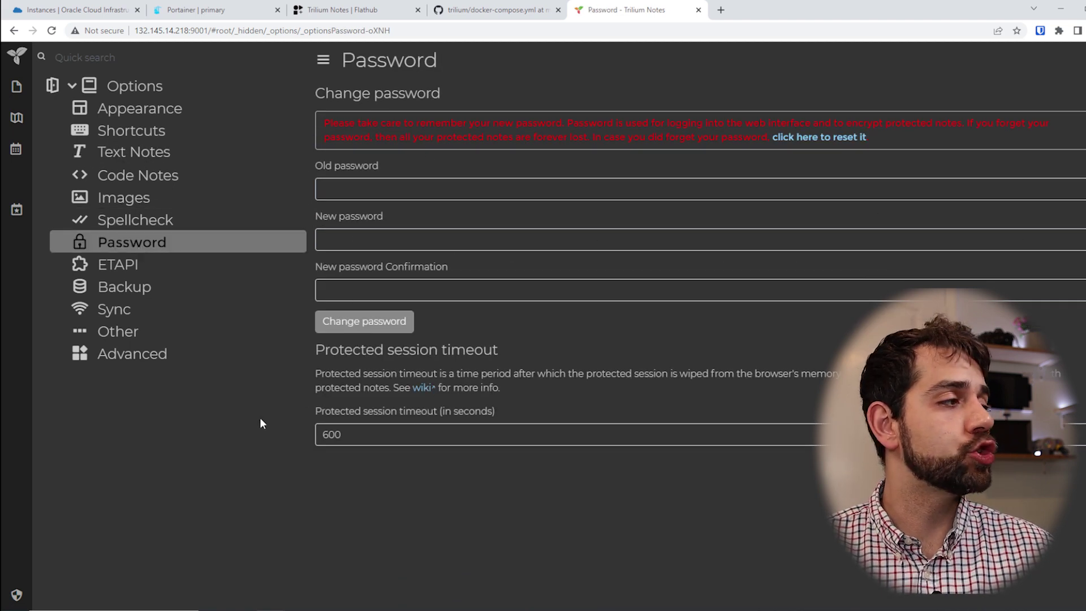
left_click(133, 305)
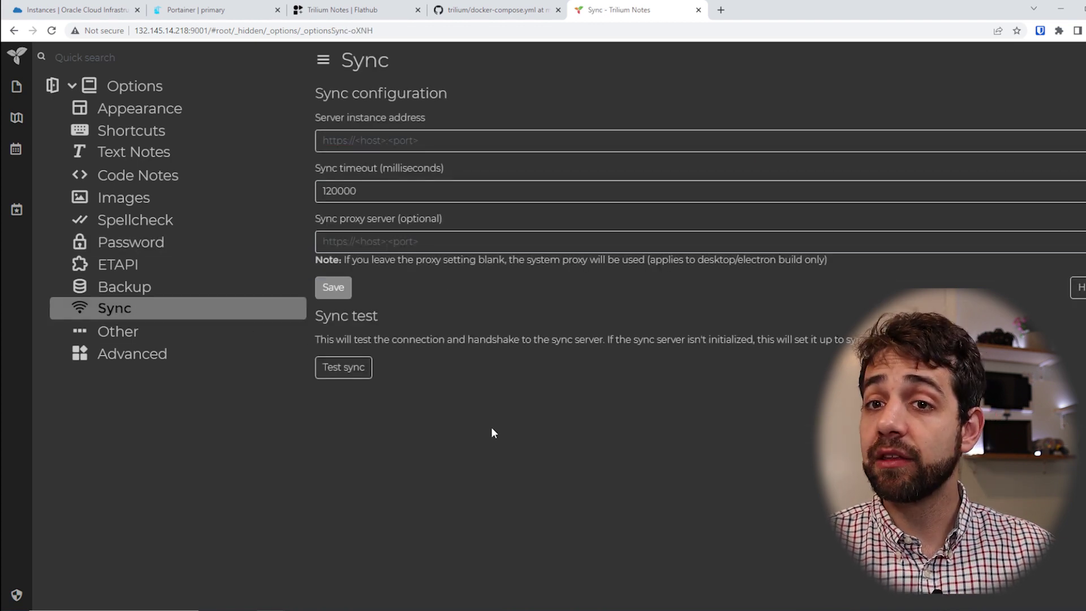
left_click(138, 267)
left_click(138, 286)
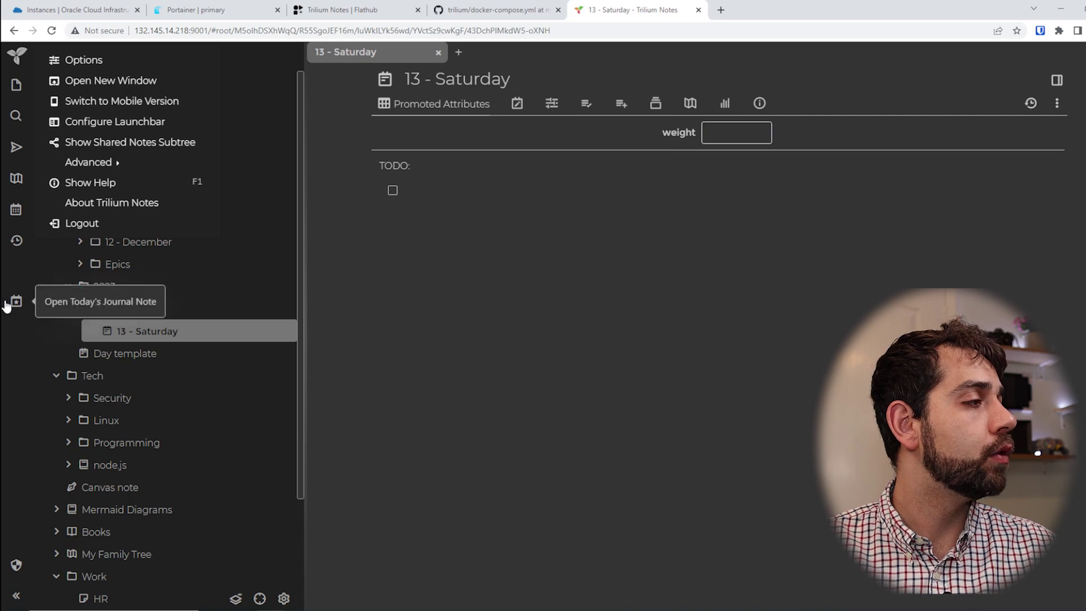
- Find the Platform architecture note in the Recent Changes list and open it
left_click(17, 240)
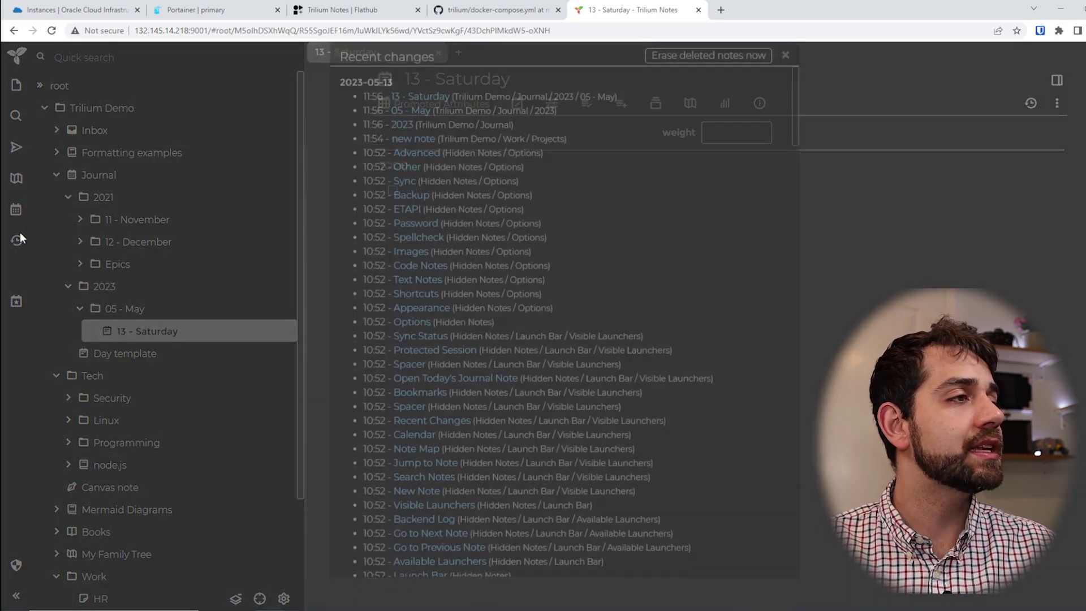
scroll(493, 113, "down", 20)
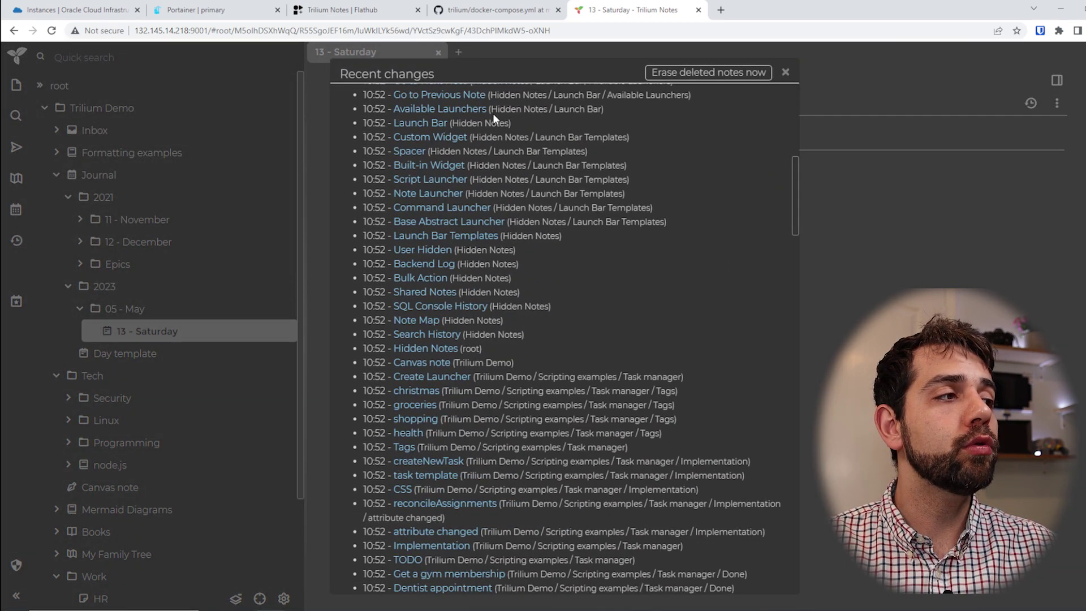
scroll(493, 255, "down", 8)
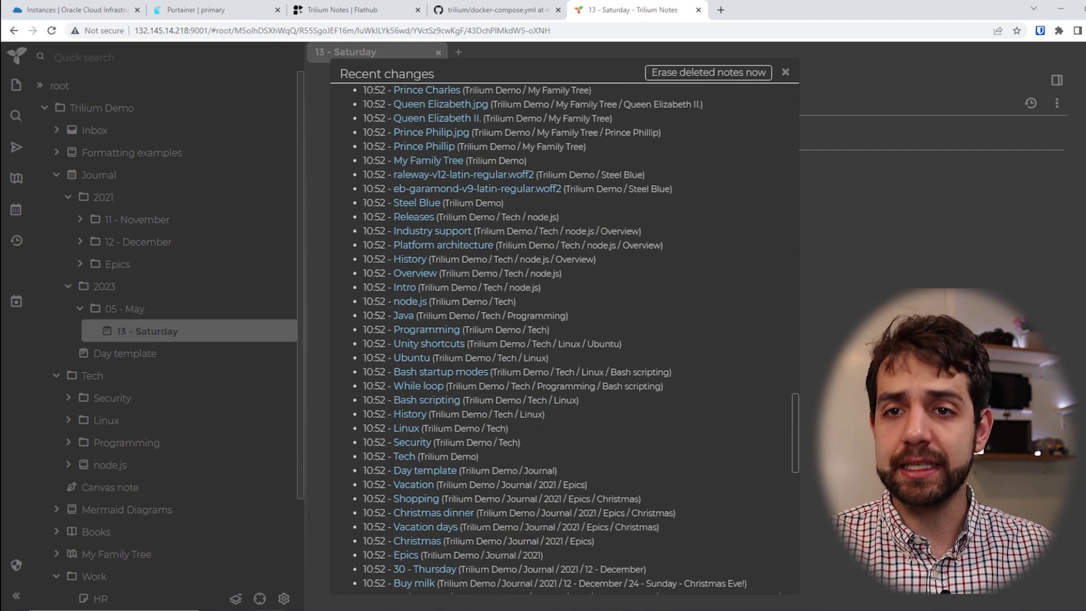
left_click(415, 246)
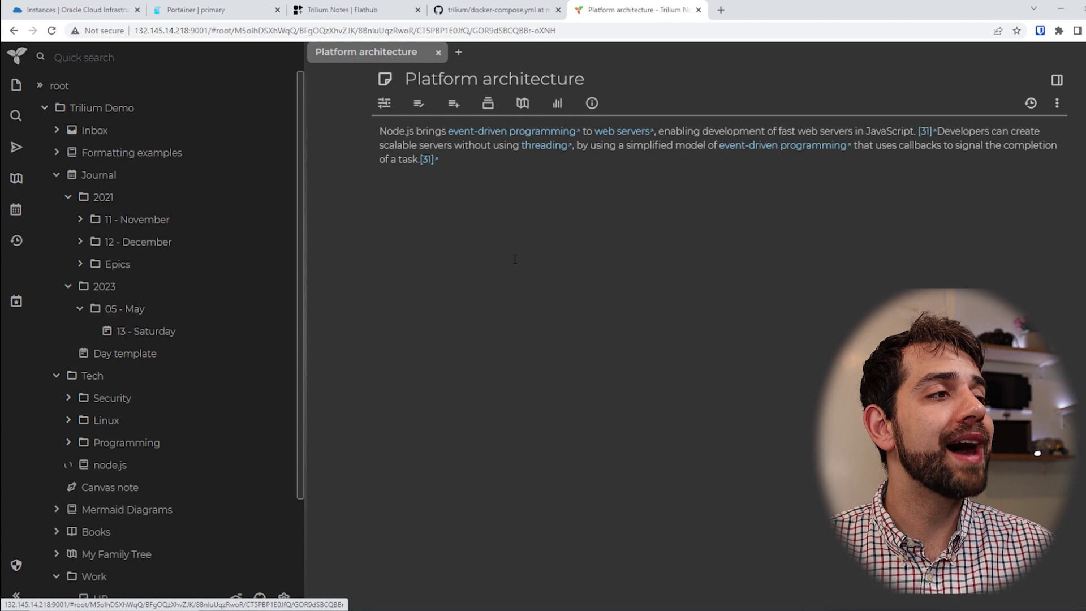